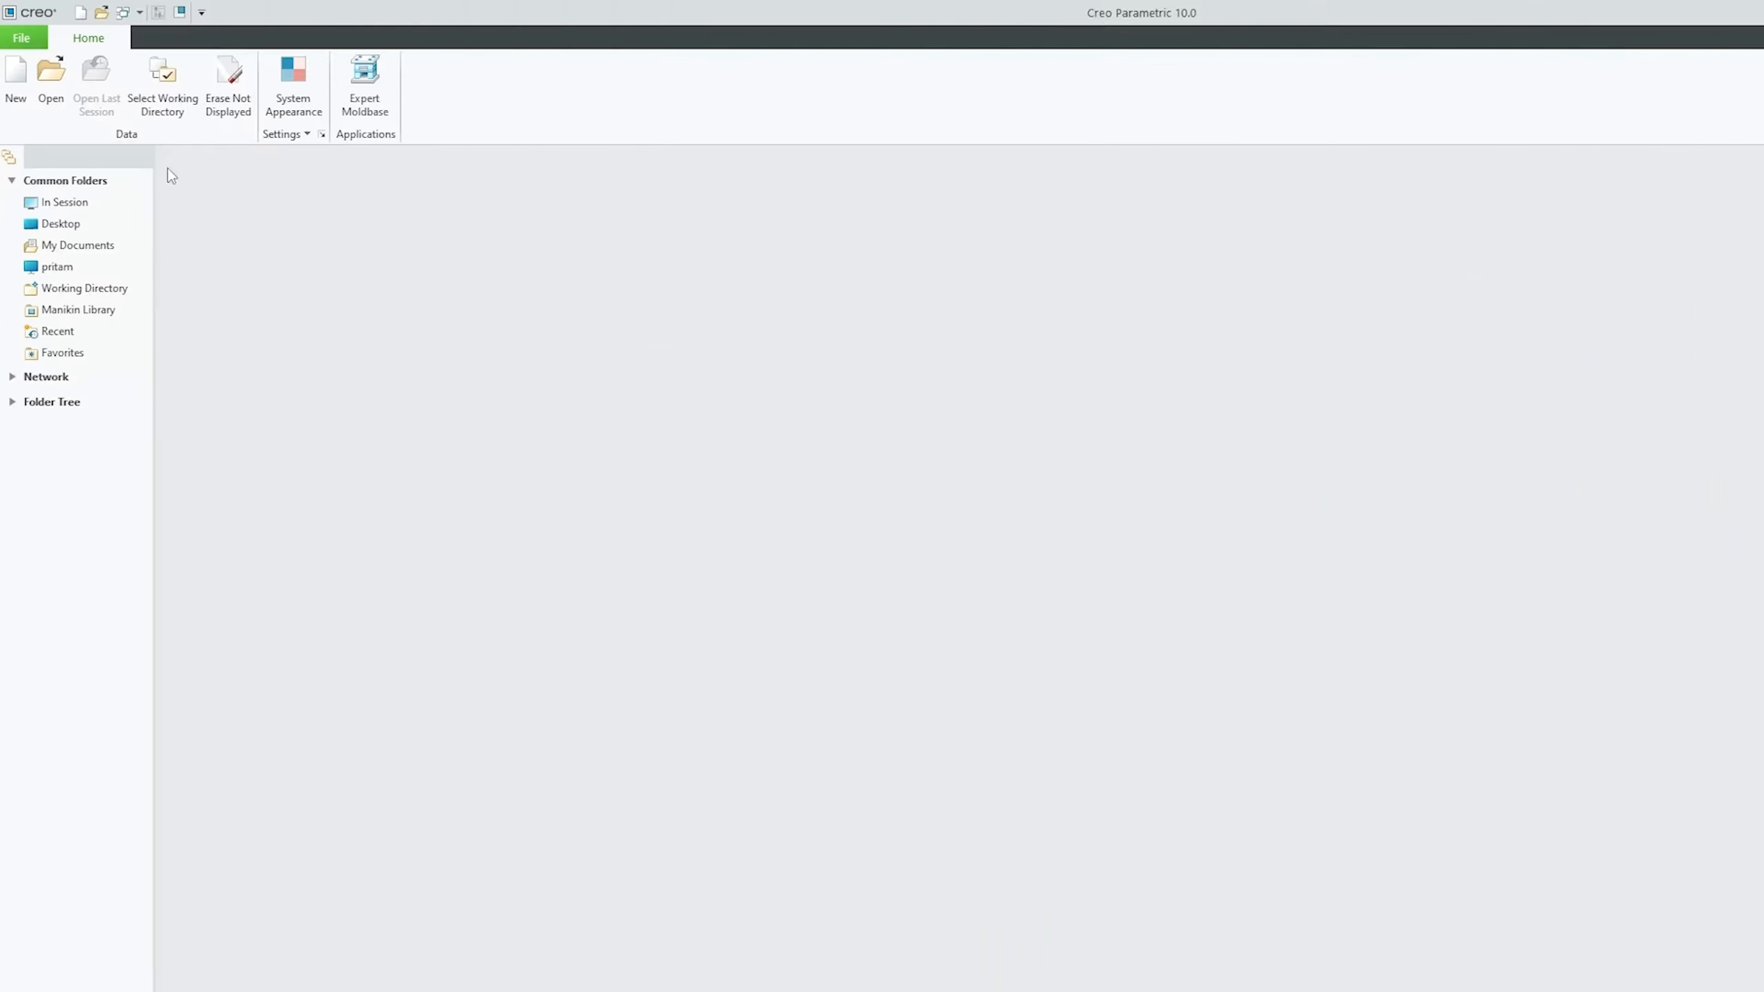
Create a new solid part PRT0001 and return to the default view
left_click(15, 97)
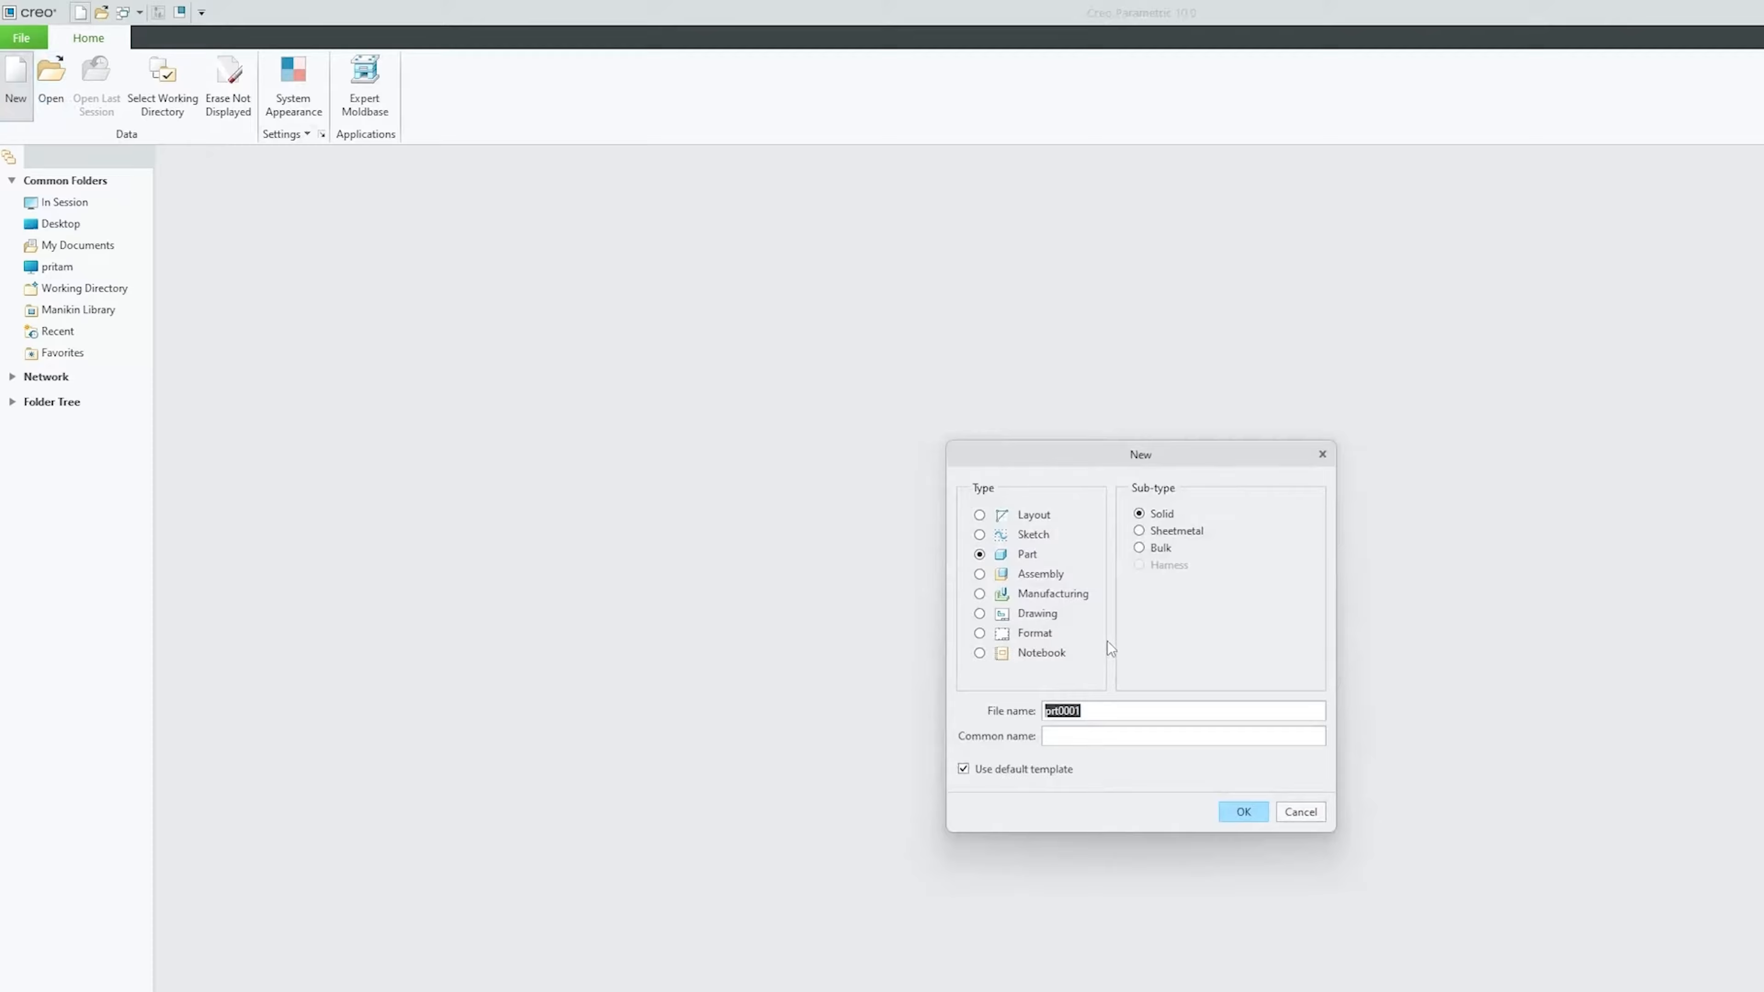
left_click(1233, 810)
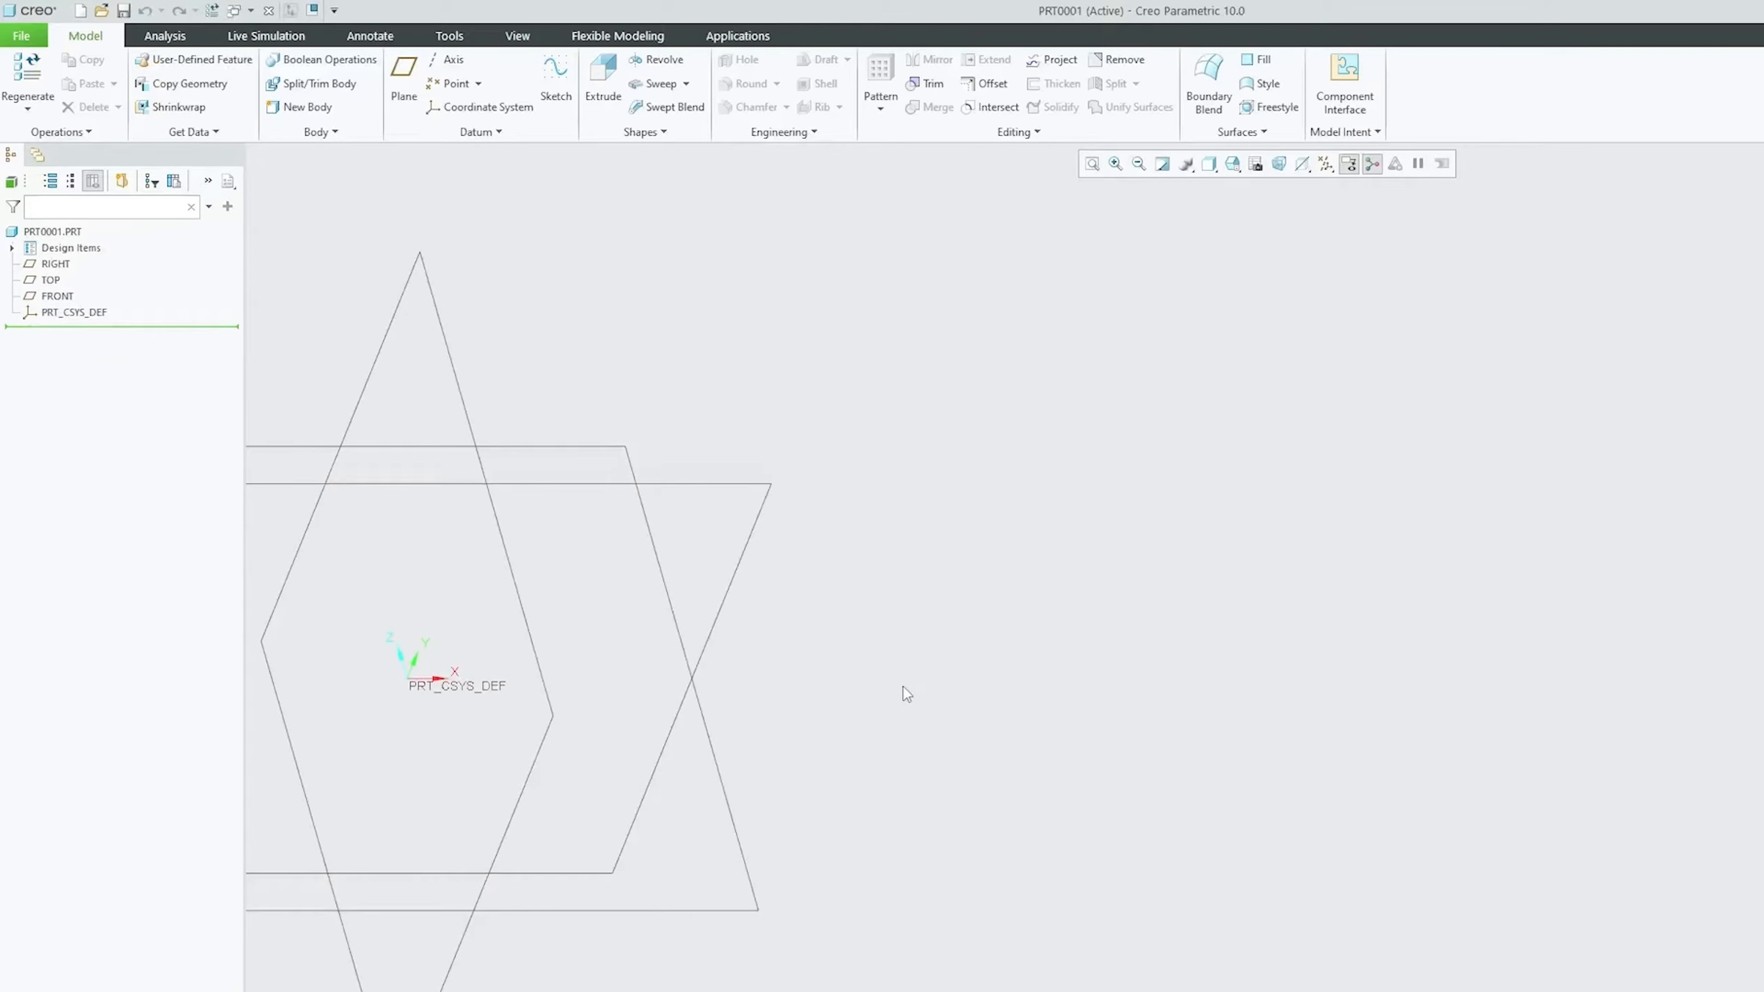
middle_click_drag(913, 662, 687, 510)
key("ctrl+d")
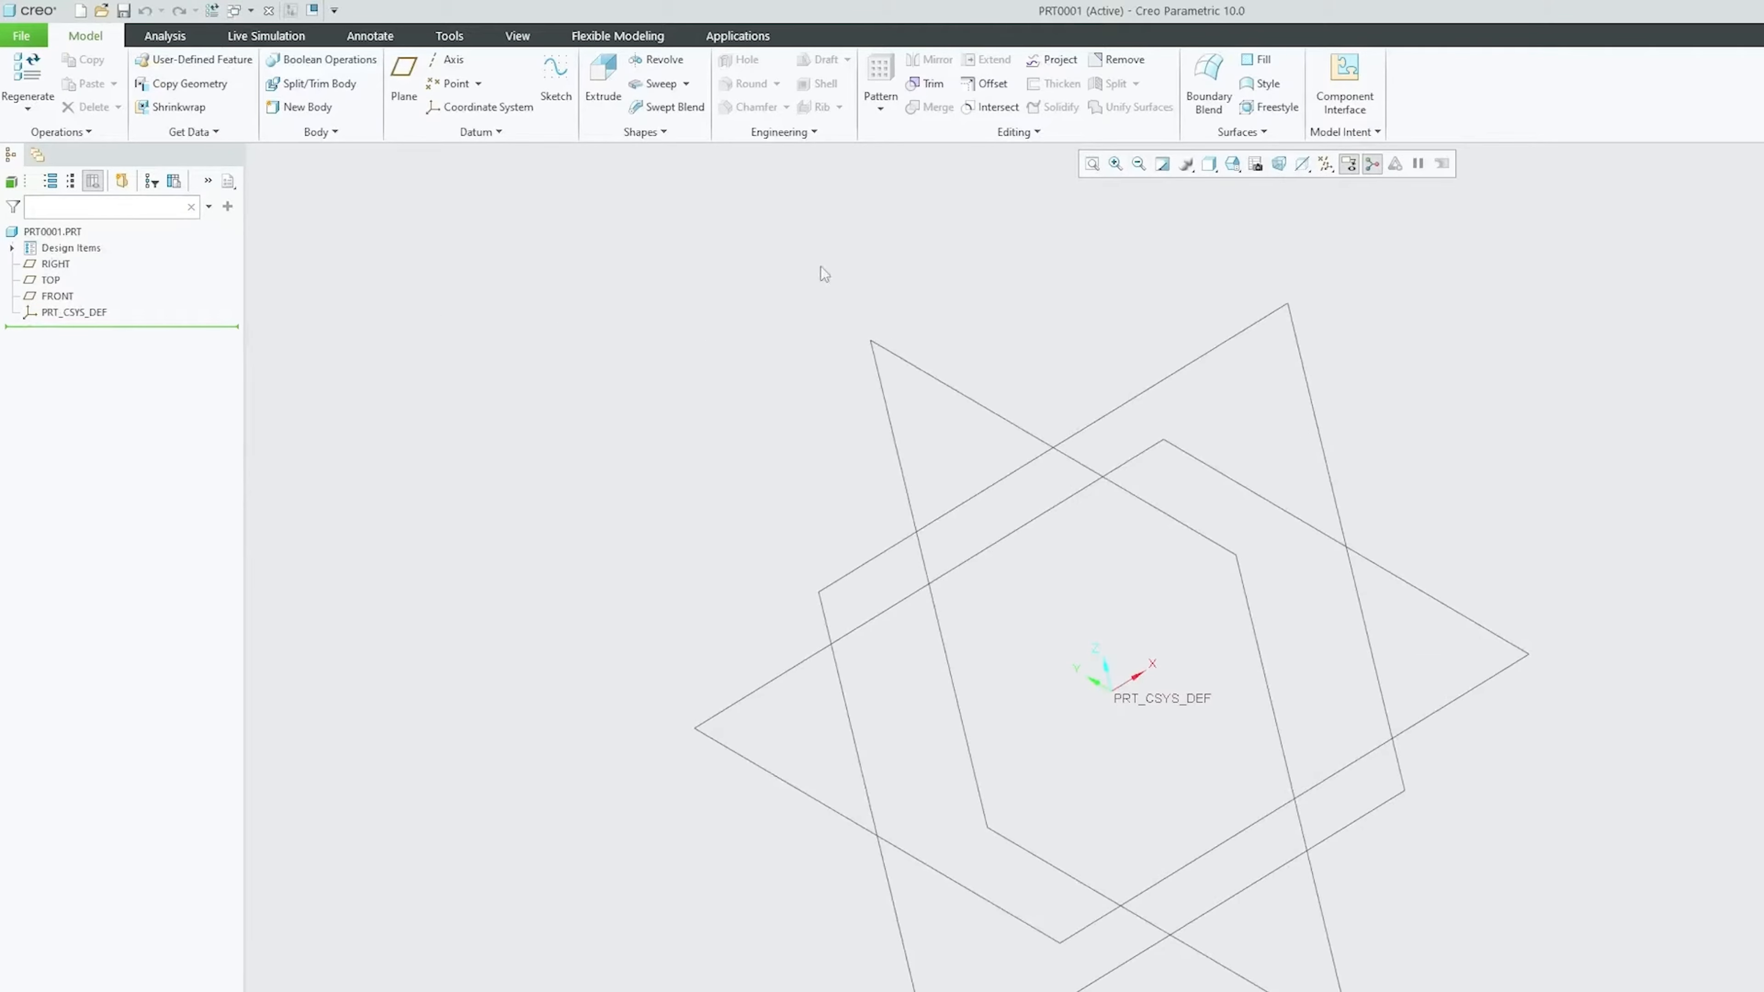
Turn on datum plane name tags
left_click(518, 35)
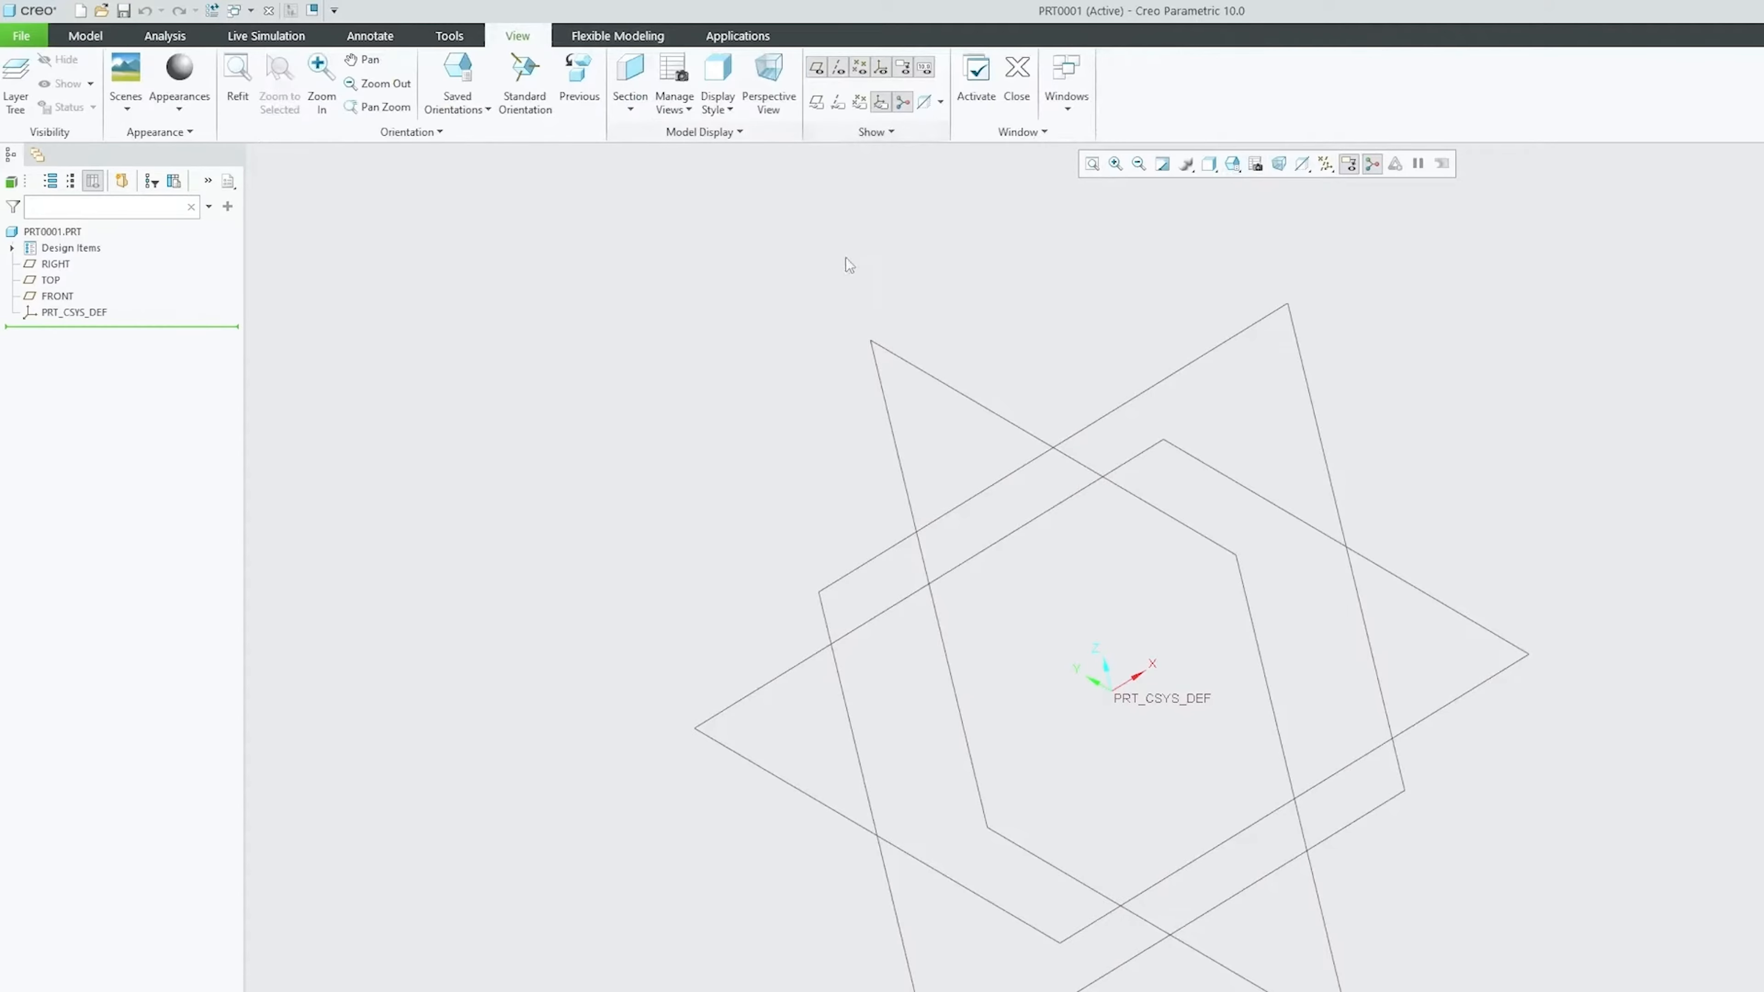
left_click(817, 102)
middle_click_drag(760, 326, 715, 337)
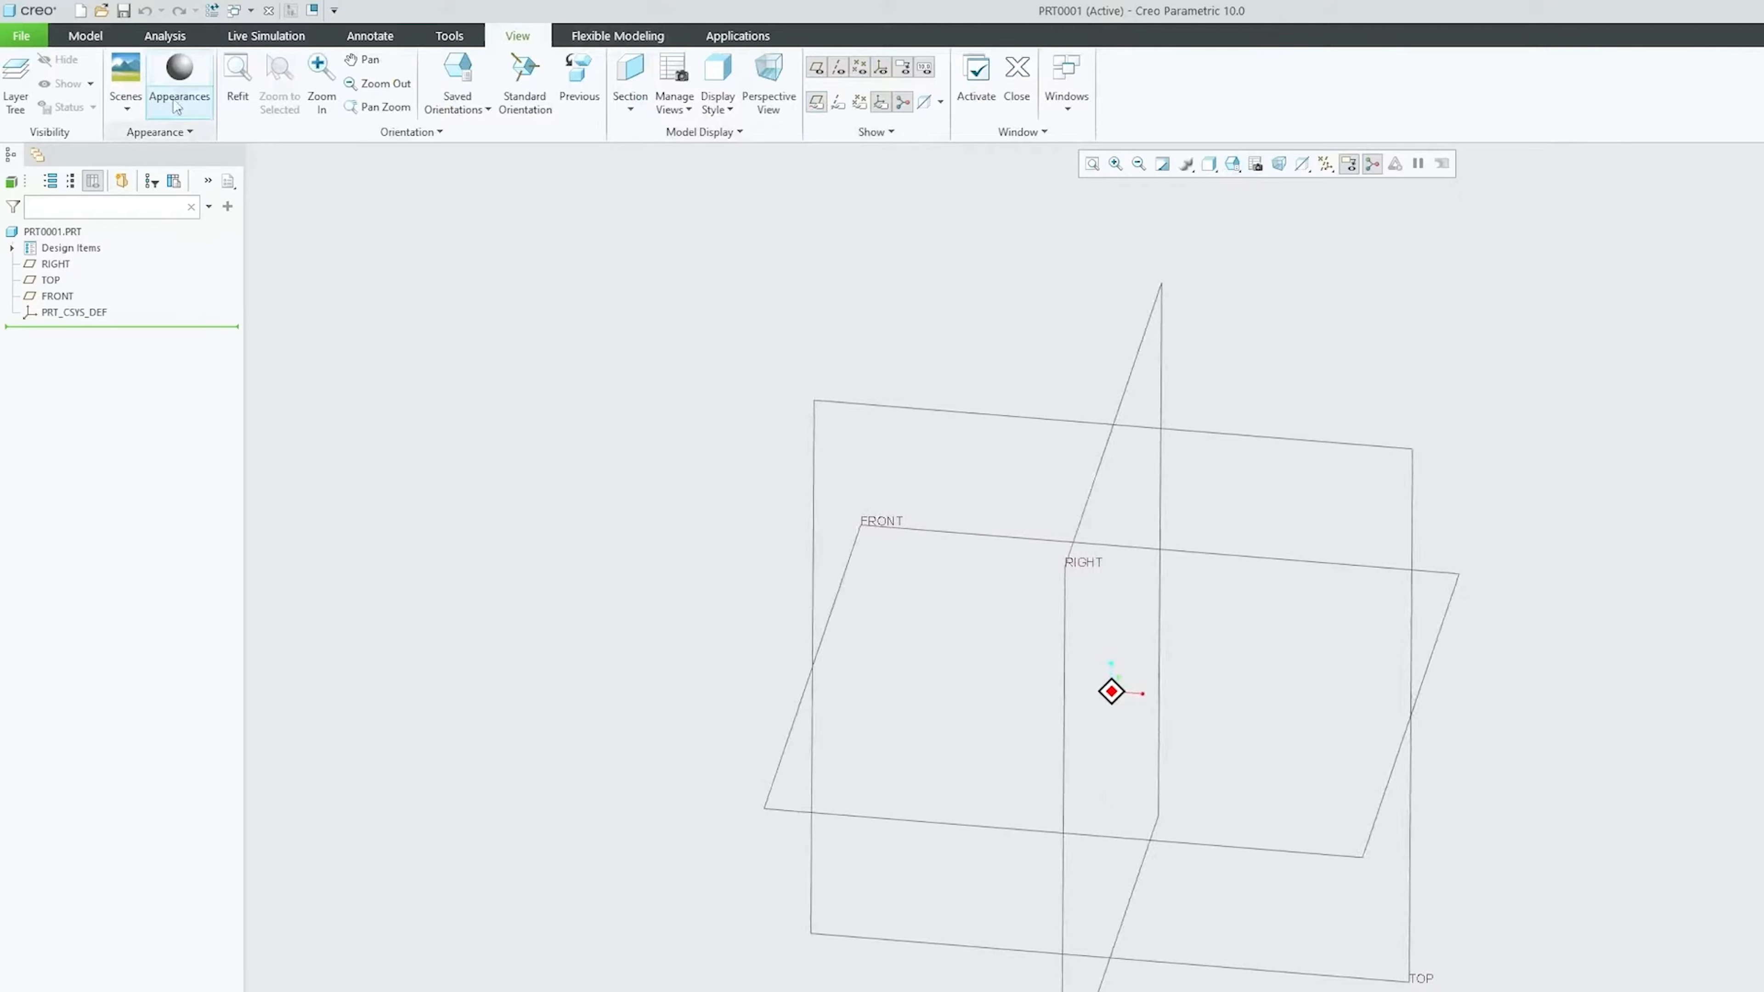
Start a Rotational Blend feature from the Model tab's shapes list
left_click(86, 37)
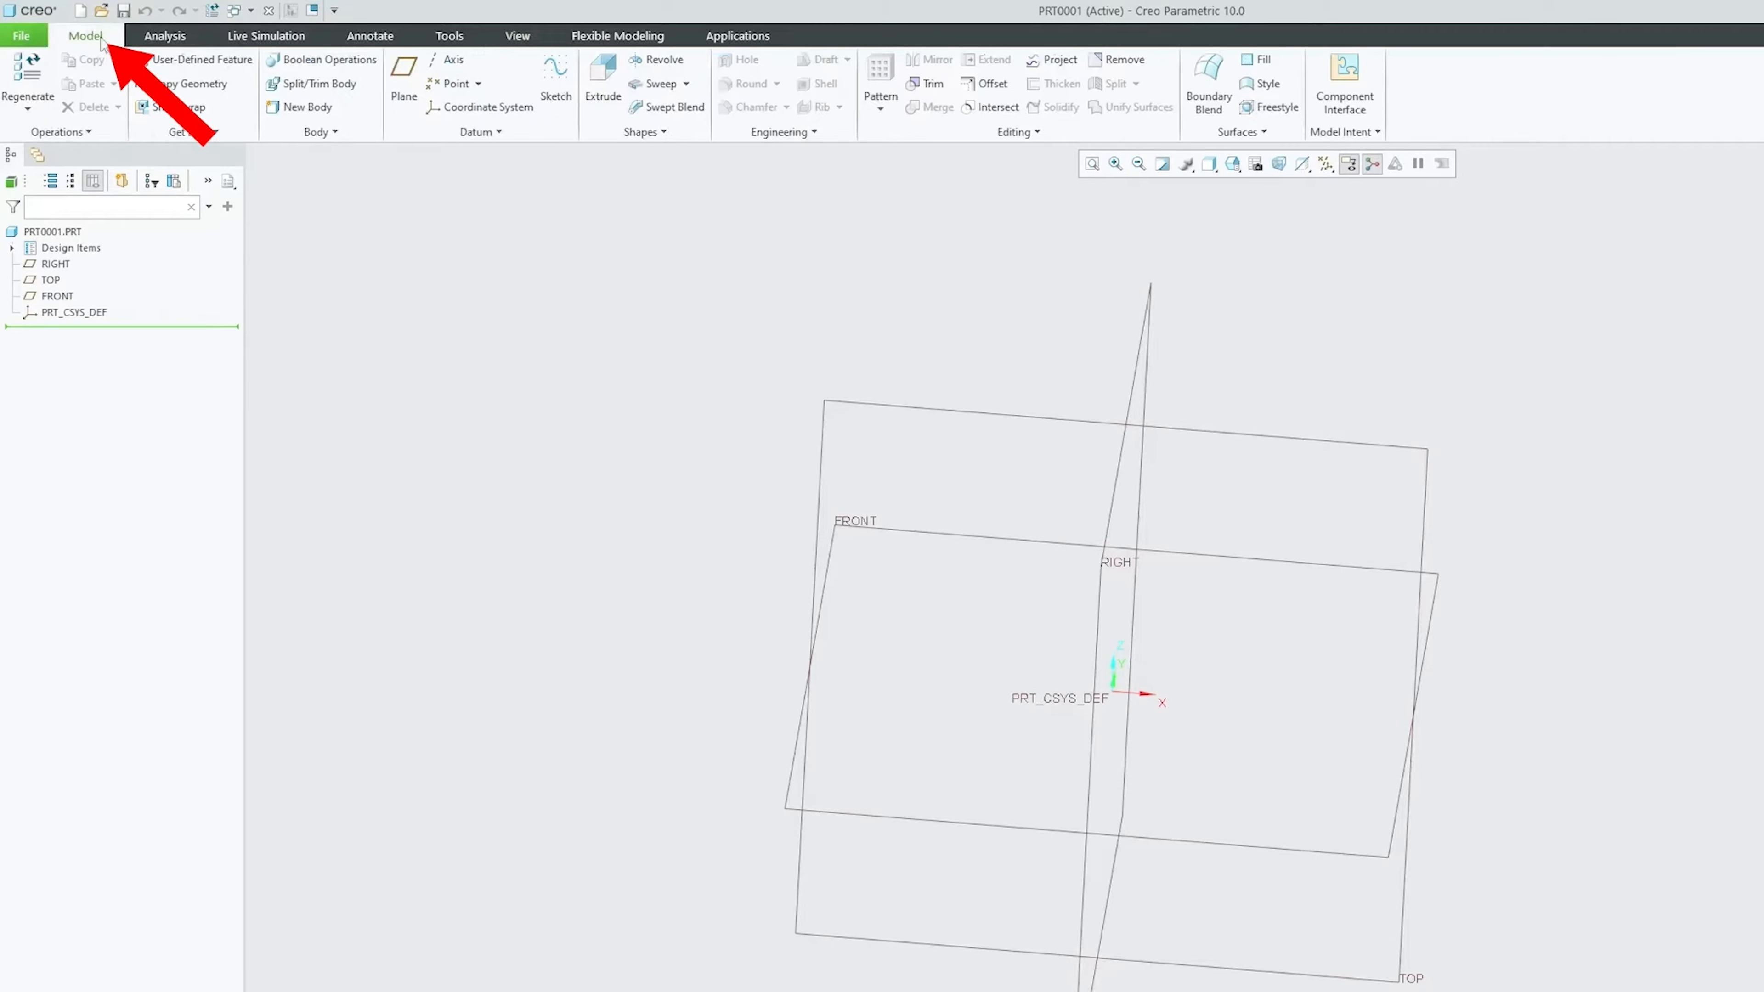
left_click(654, 134)
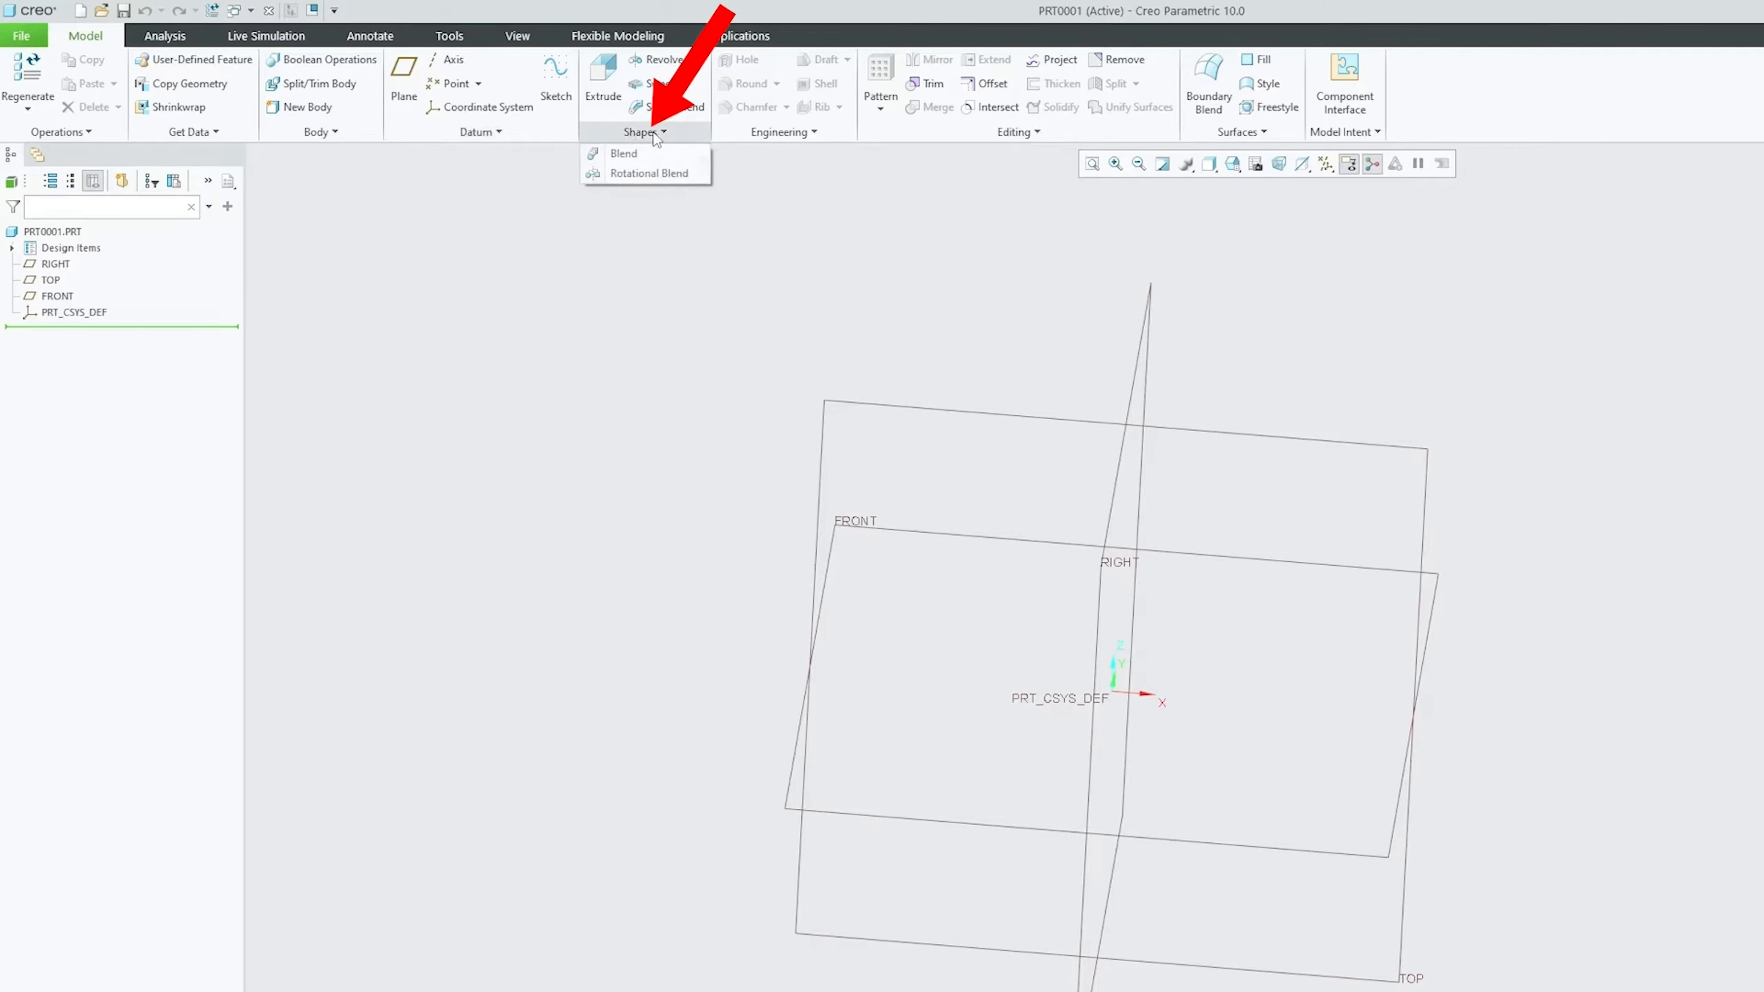
left_click(649, 173)
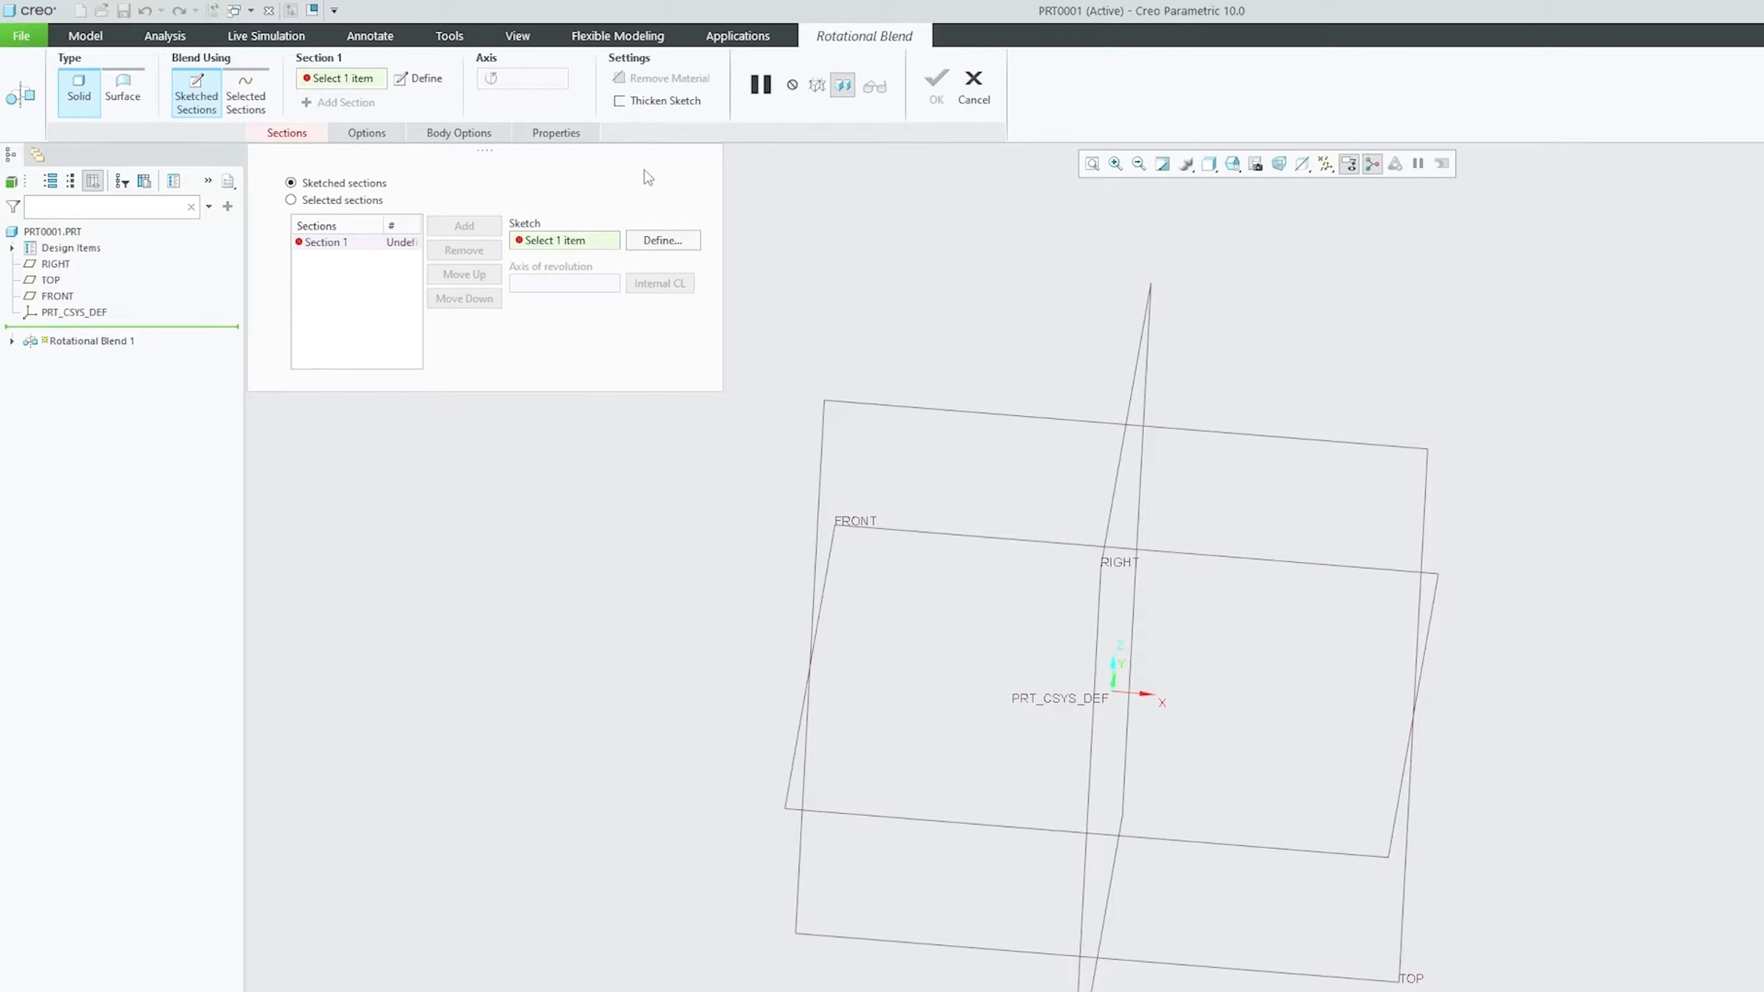
key("ctrl+d")
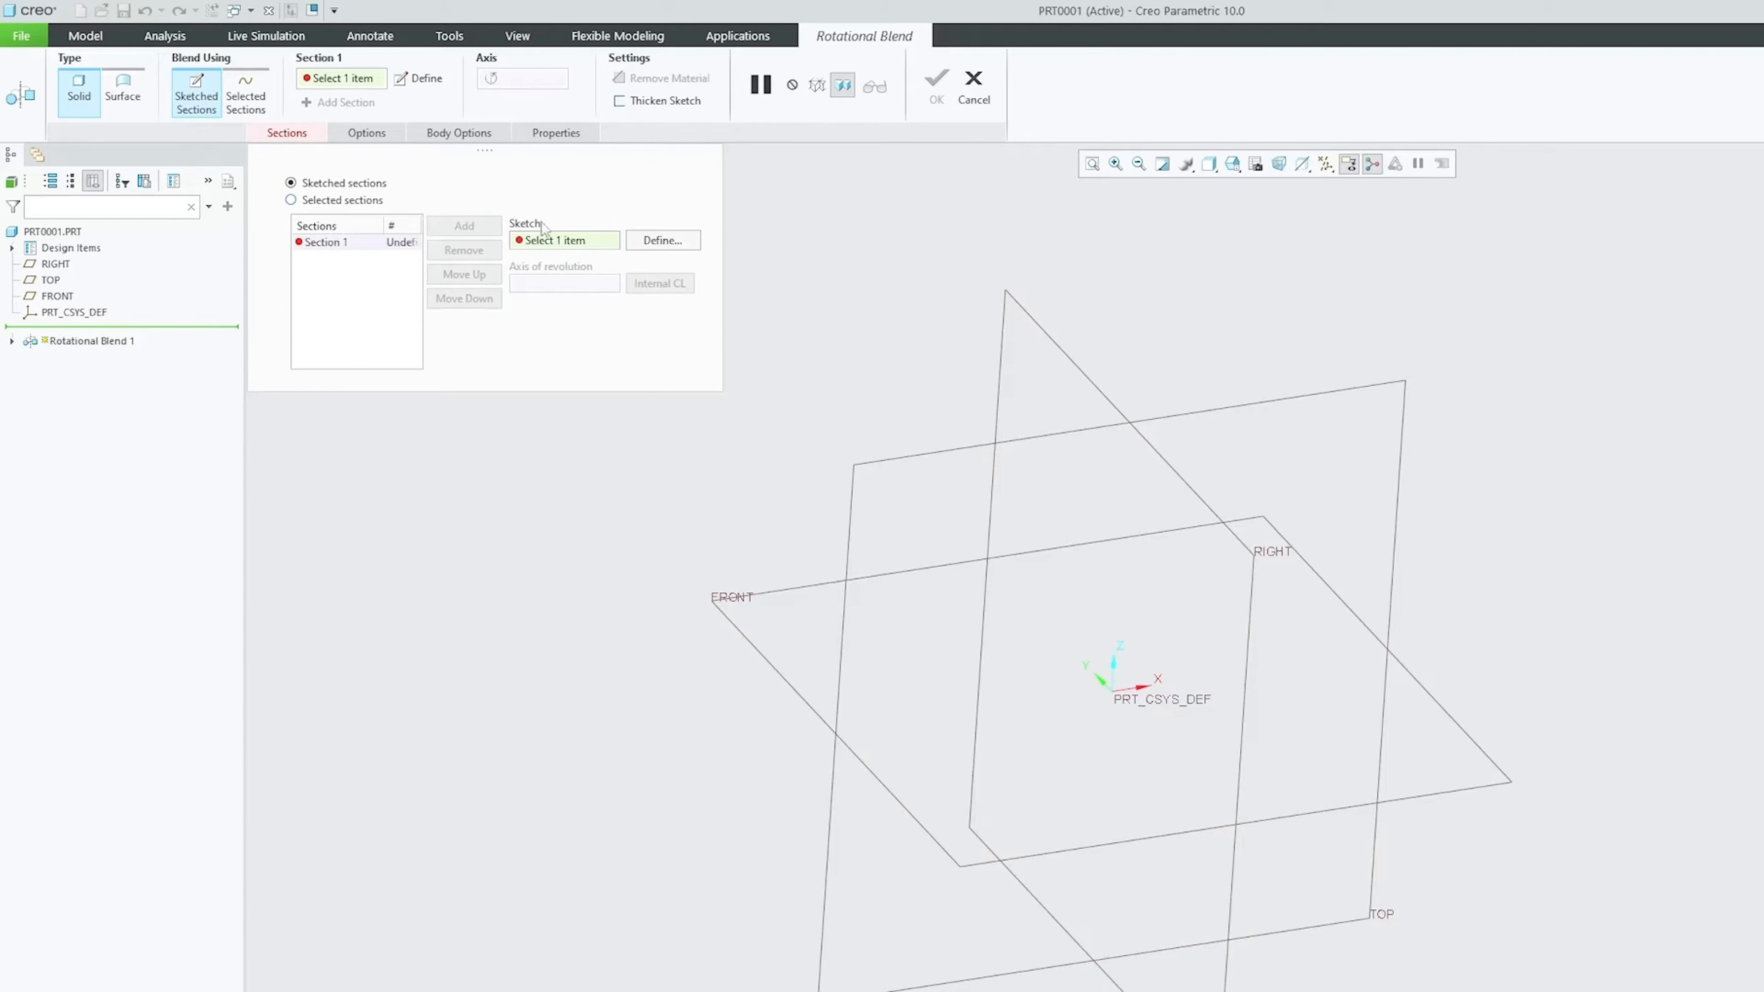
Sketch Section 1 on the TOP plane as a rectangle left of and below the centre references
left_click(685, 243)
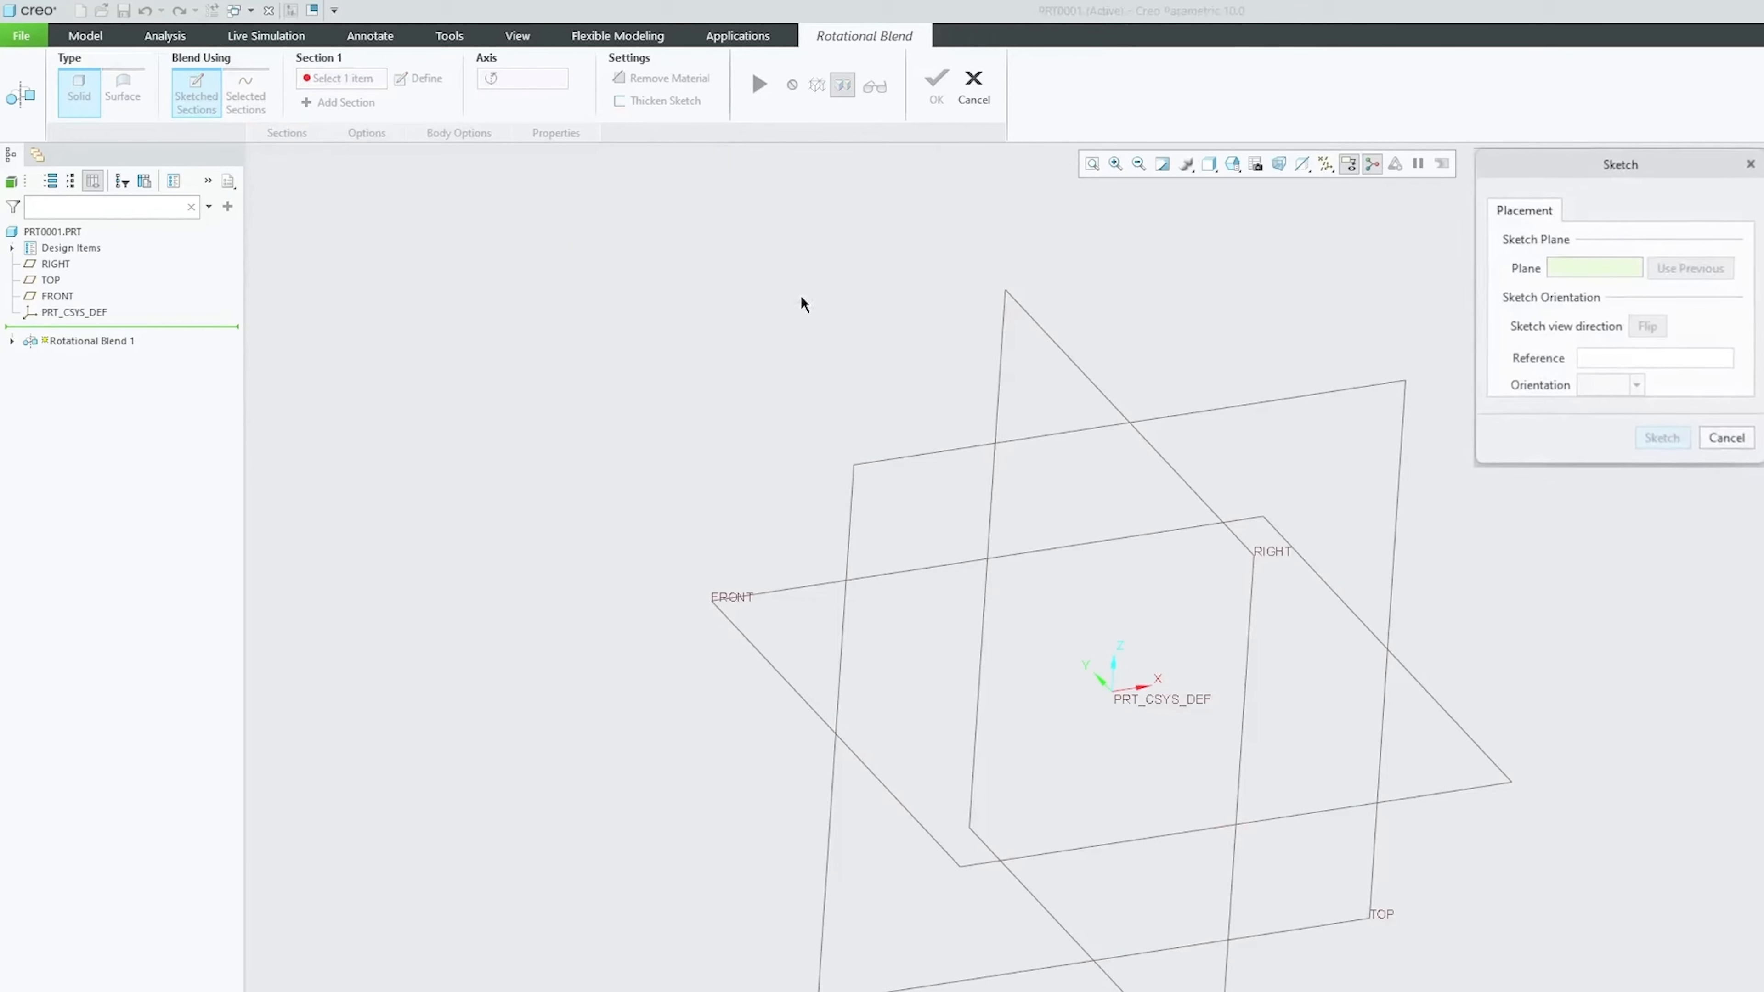
left_click(774, 410)
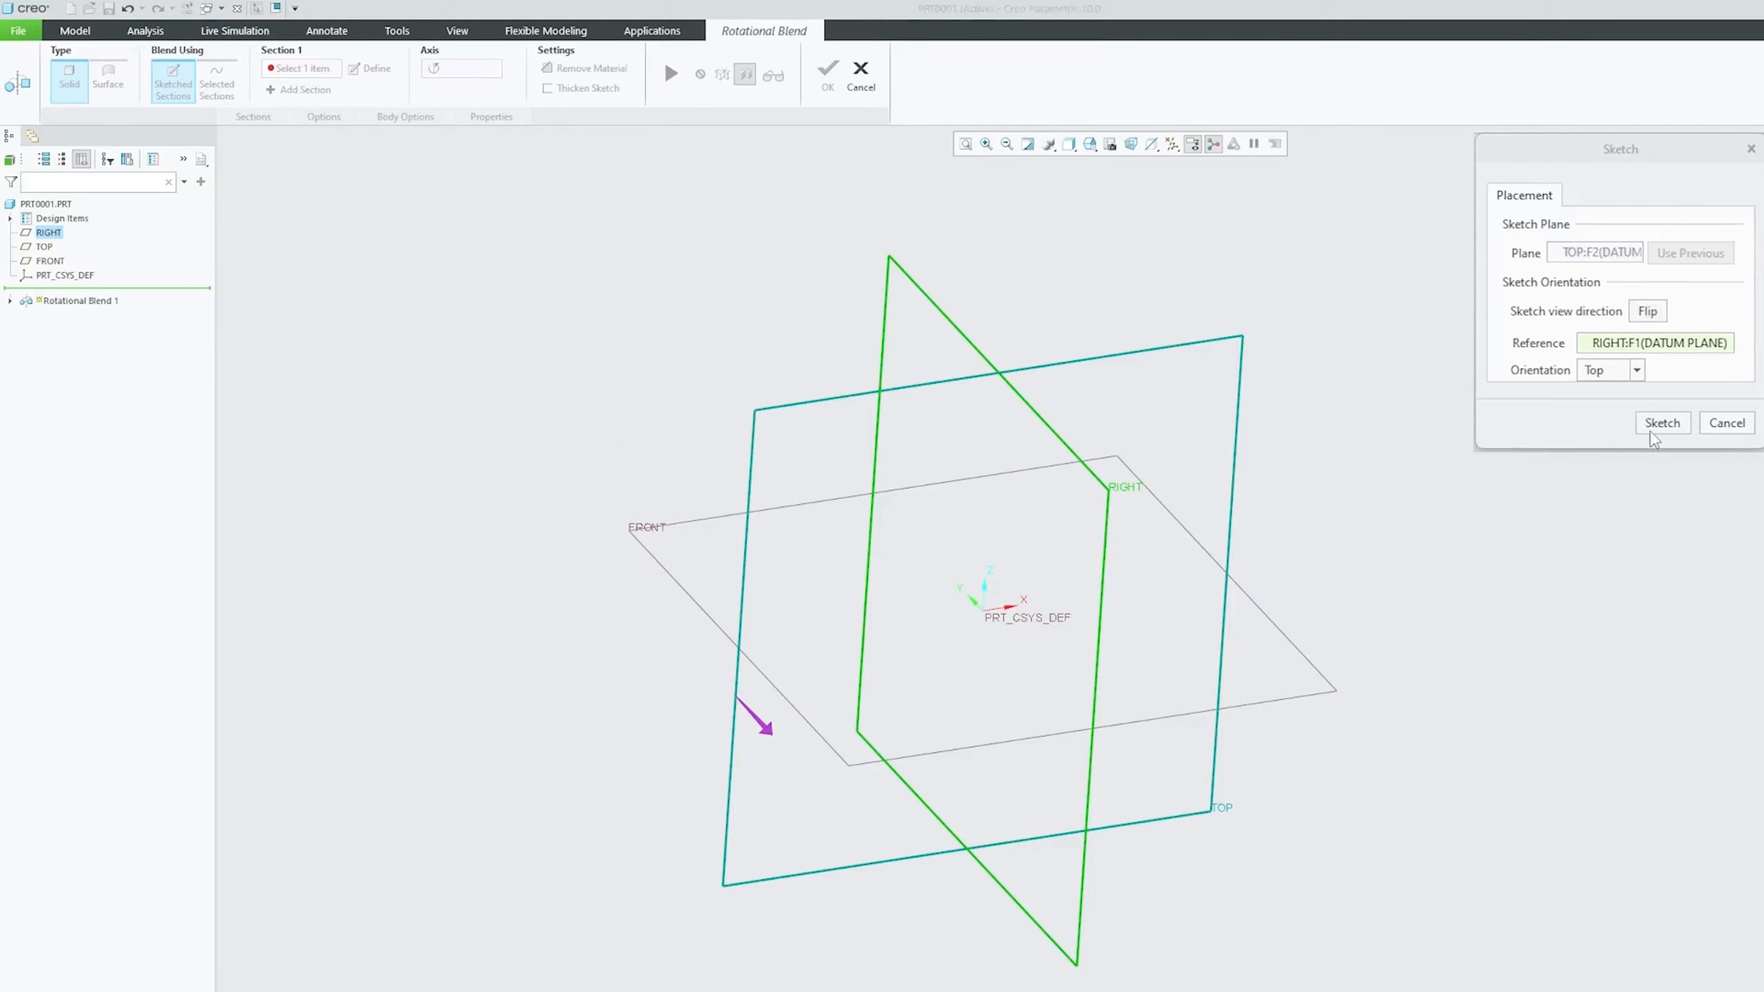
left_click(1661, 424)
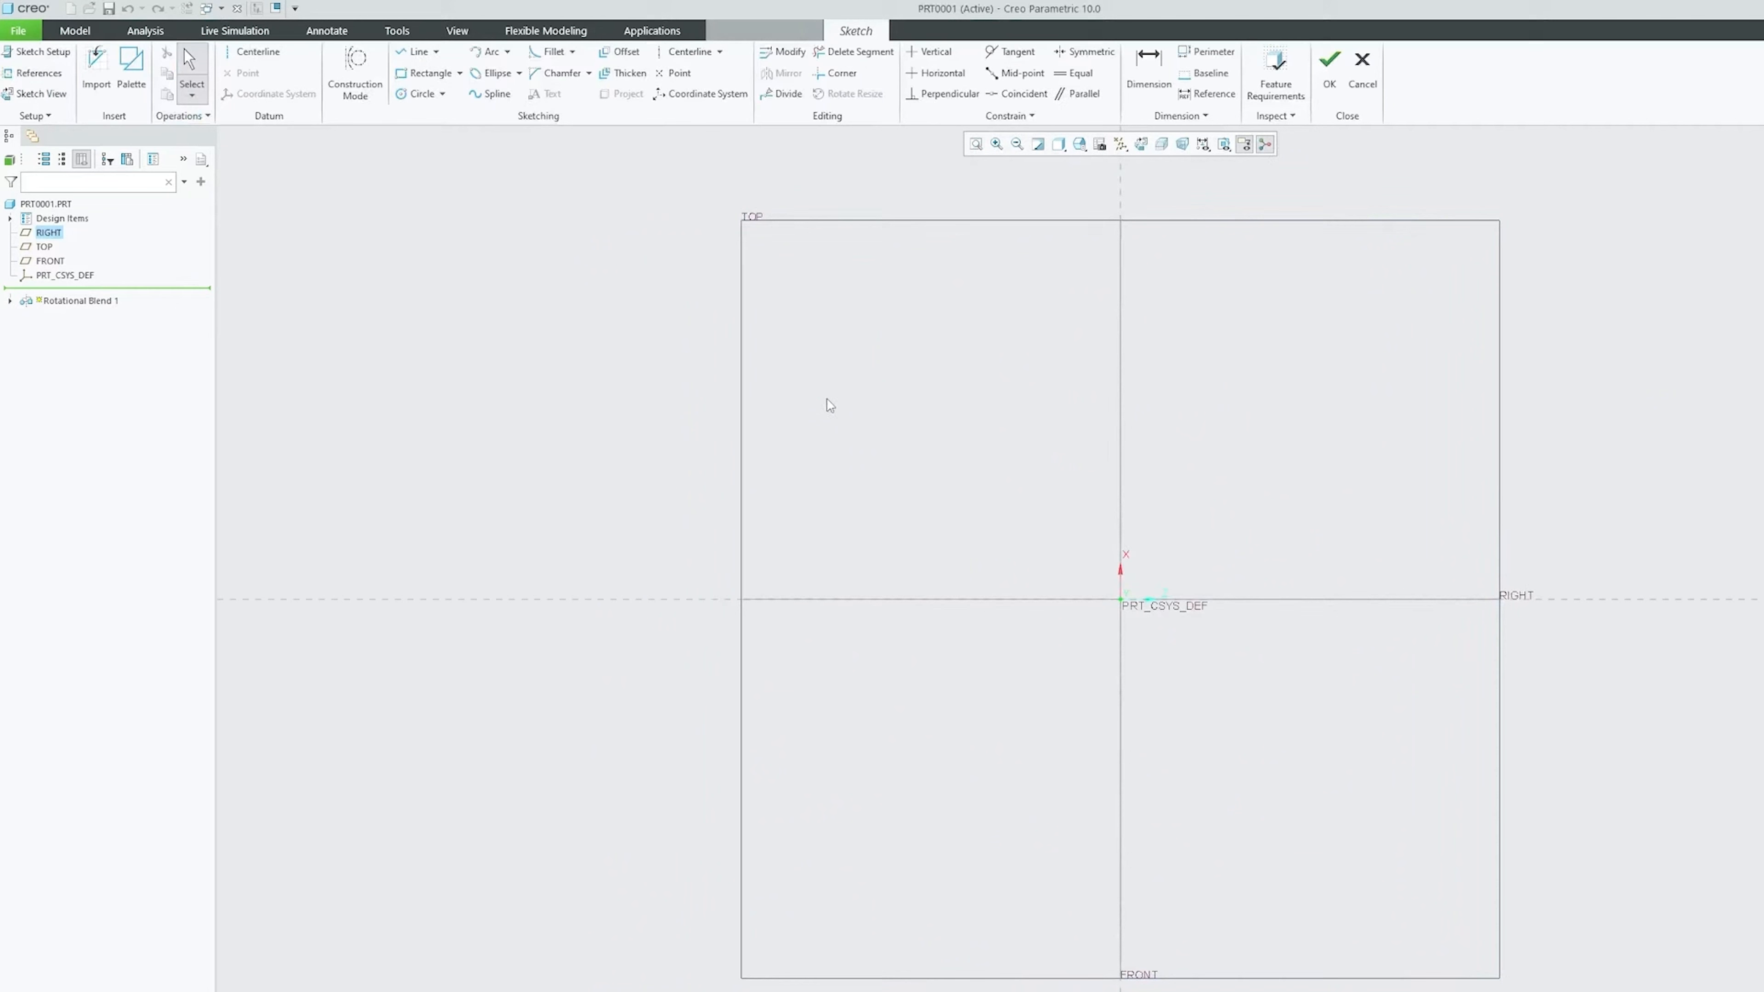
left_click(425, 73)
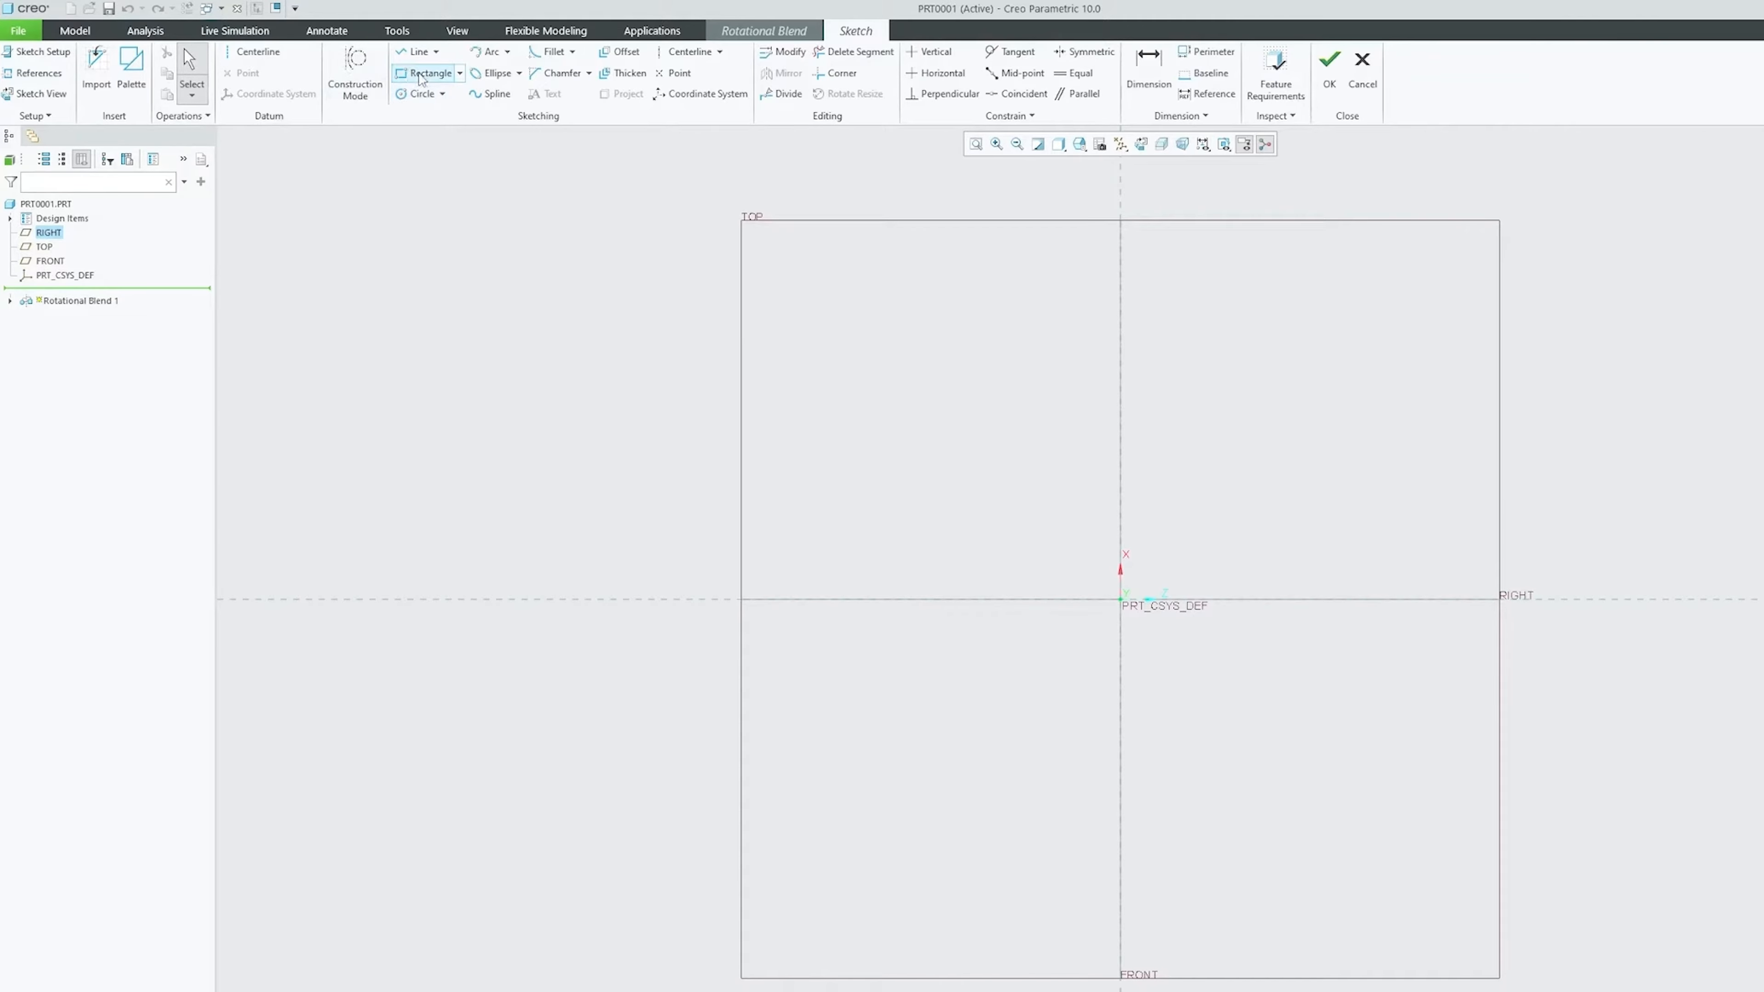
left_click(797, 518)
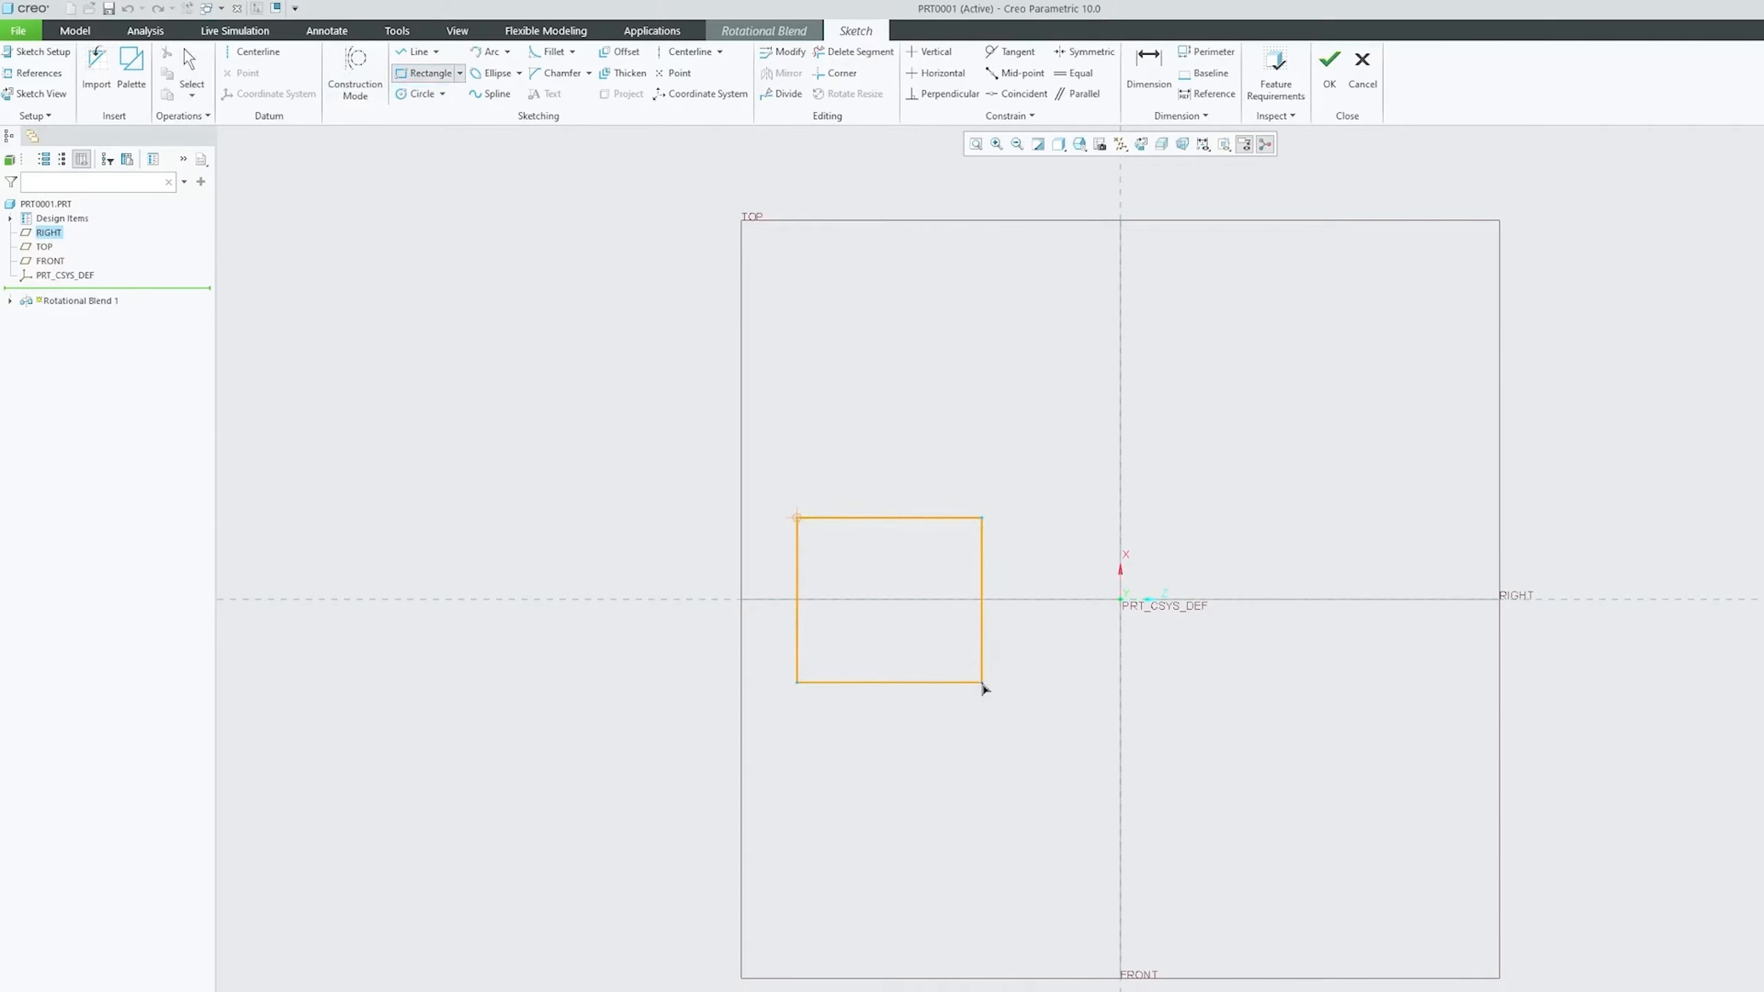
left_click(981, 683)
left_click(1319, 92)
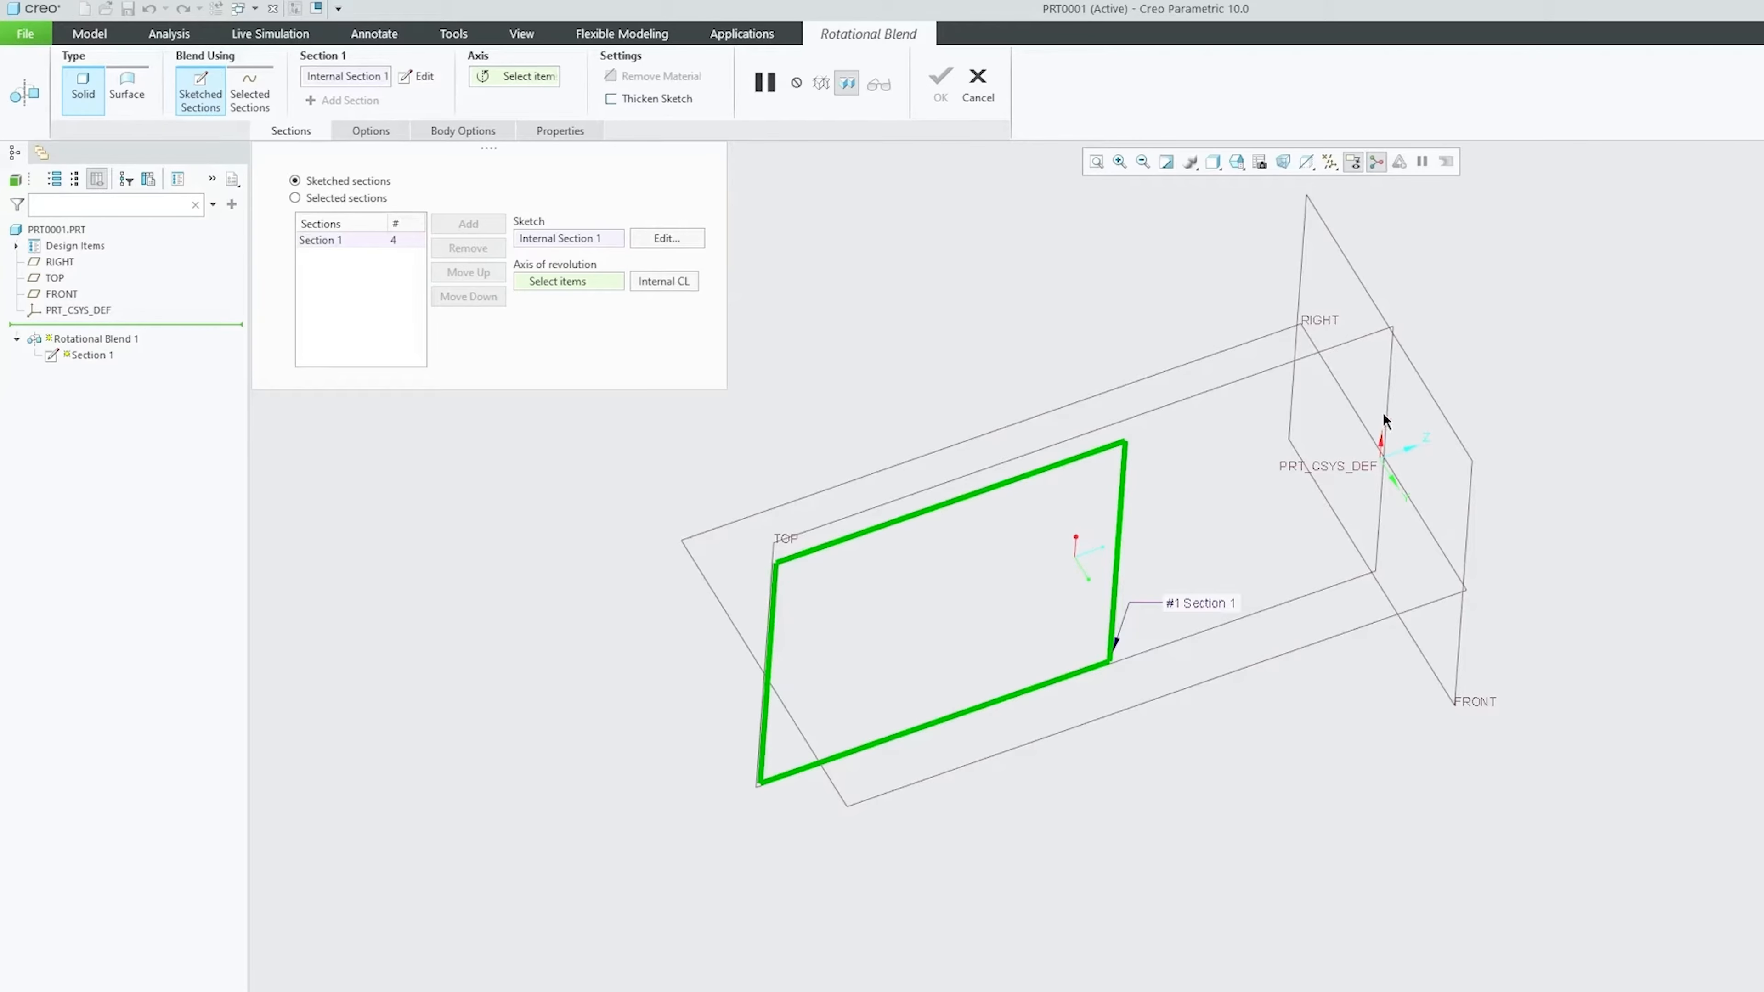
Use the X axis as the blend's axis of revolution
middle_click_drag(1386, 447, 1374, 434)
left_click(1373, 444)
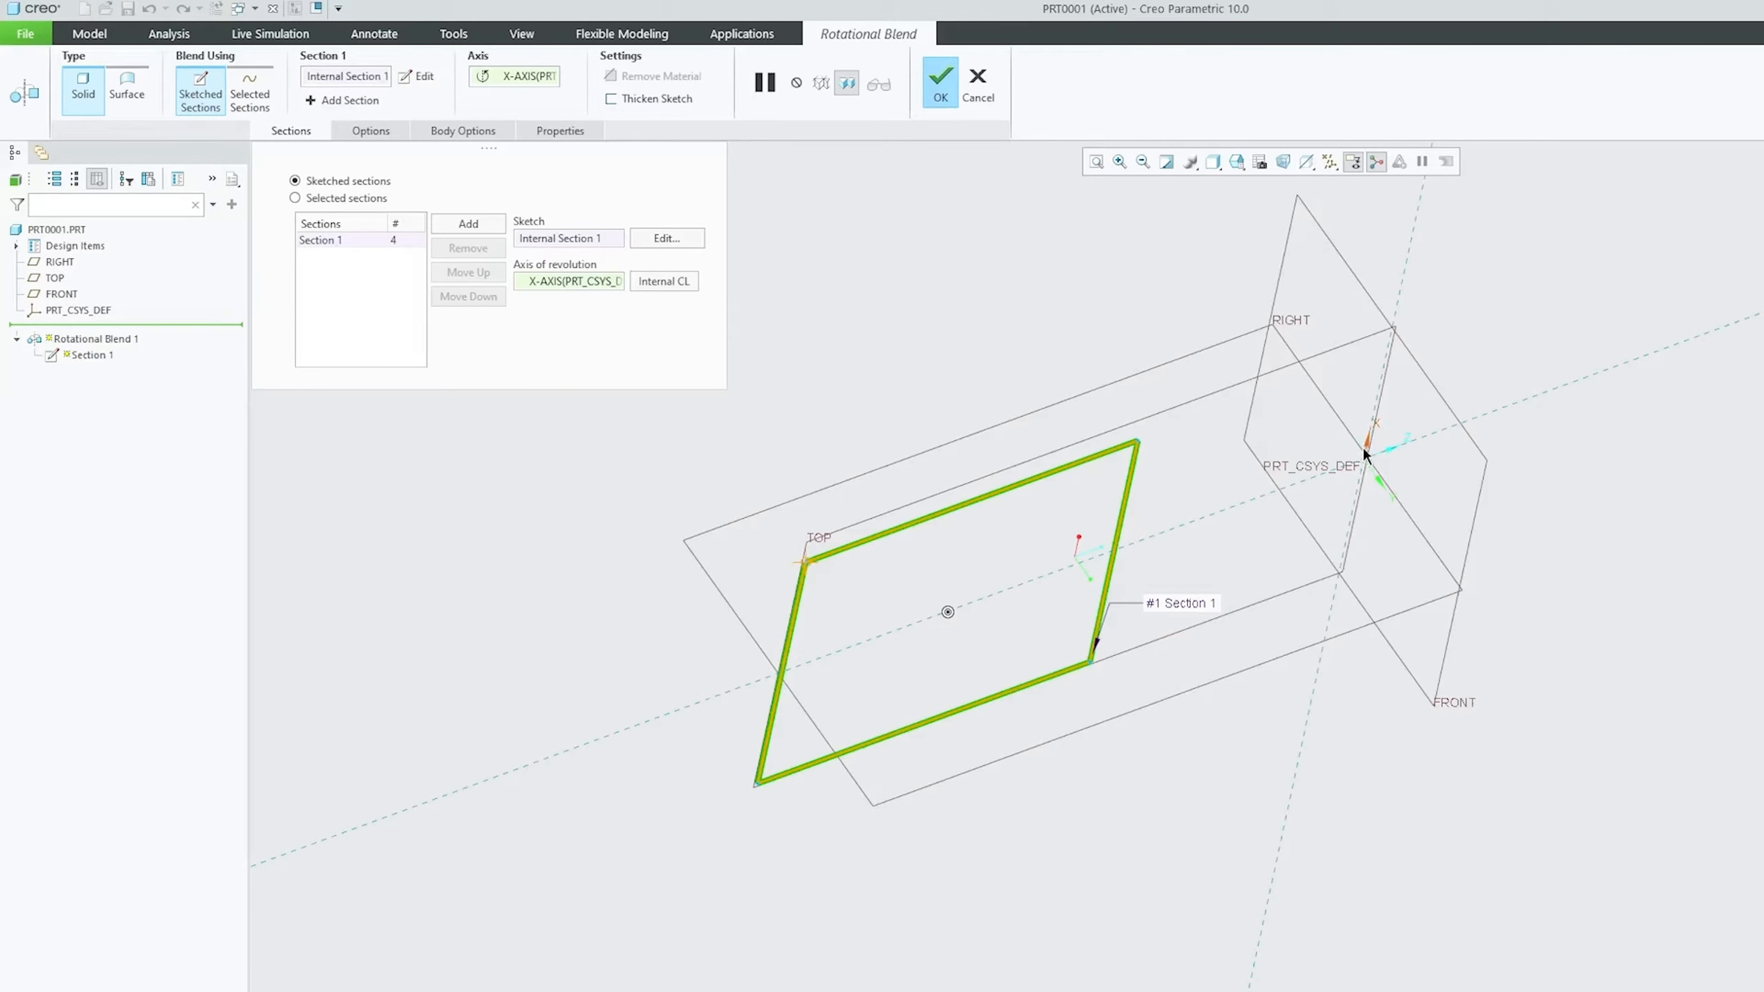
middle_click_drag(1243, 405, 1192, 405)
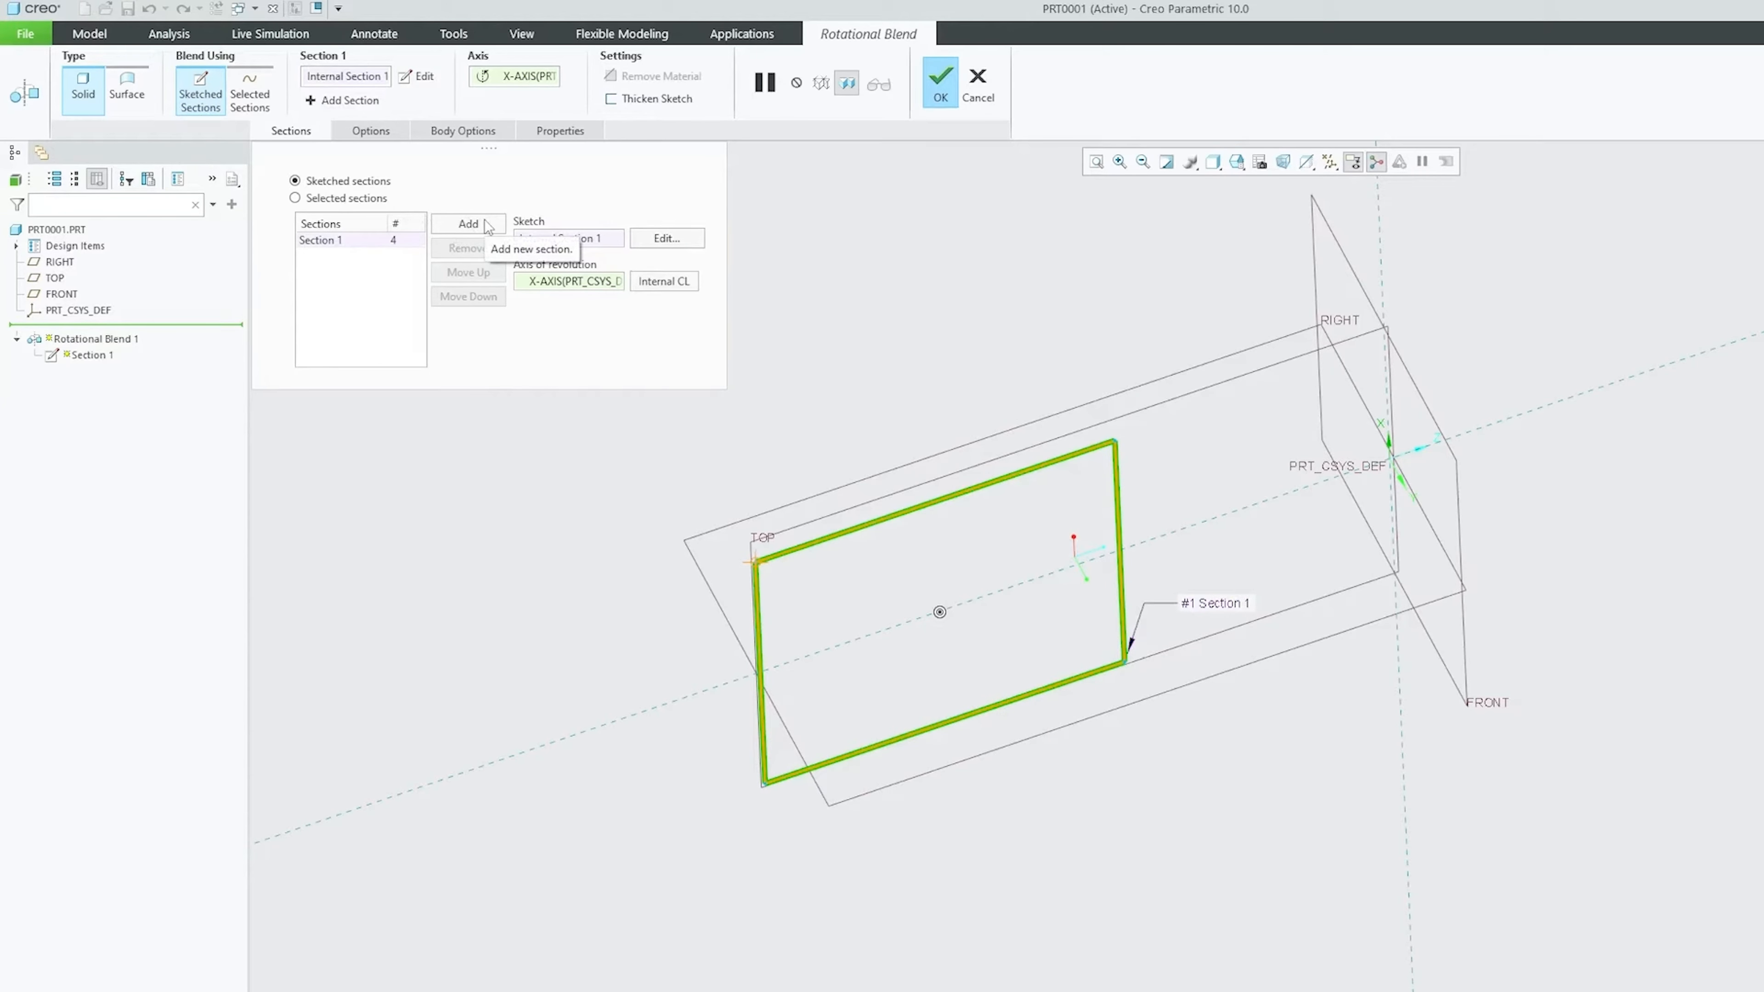
Add Section 2 and change its offset from Section 1 to 30
left_click(468, 224)
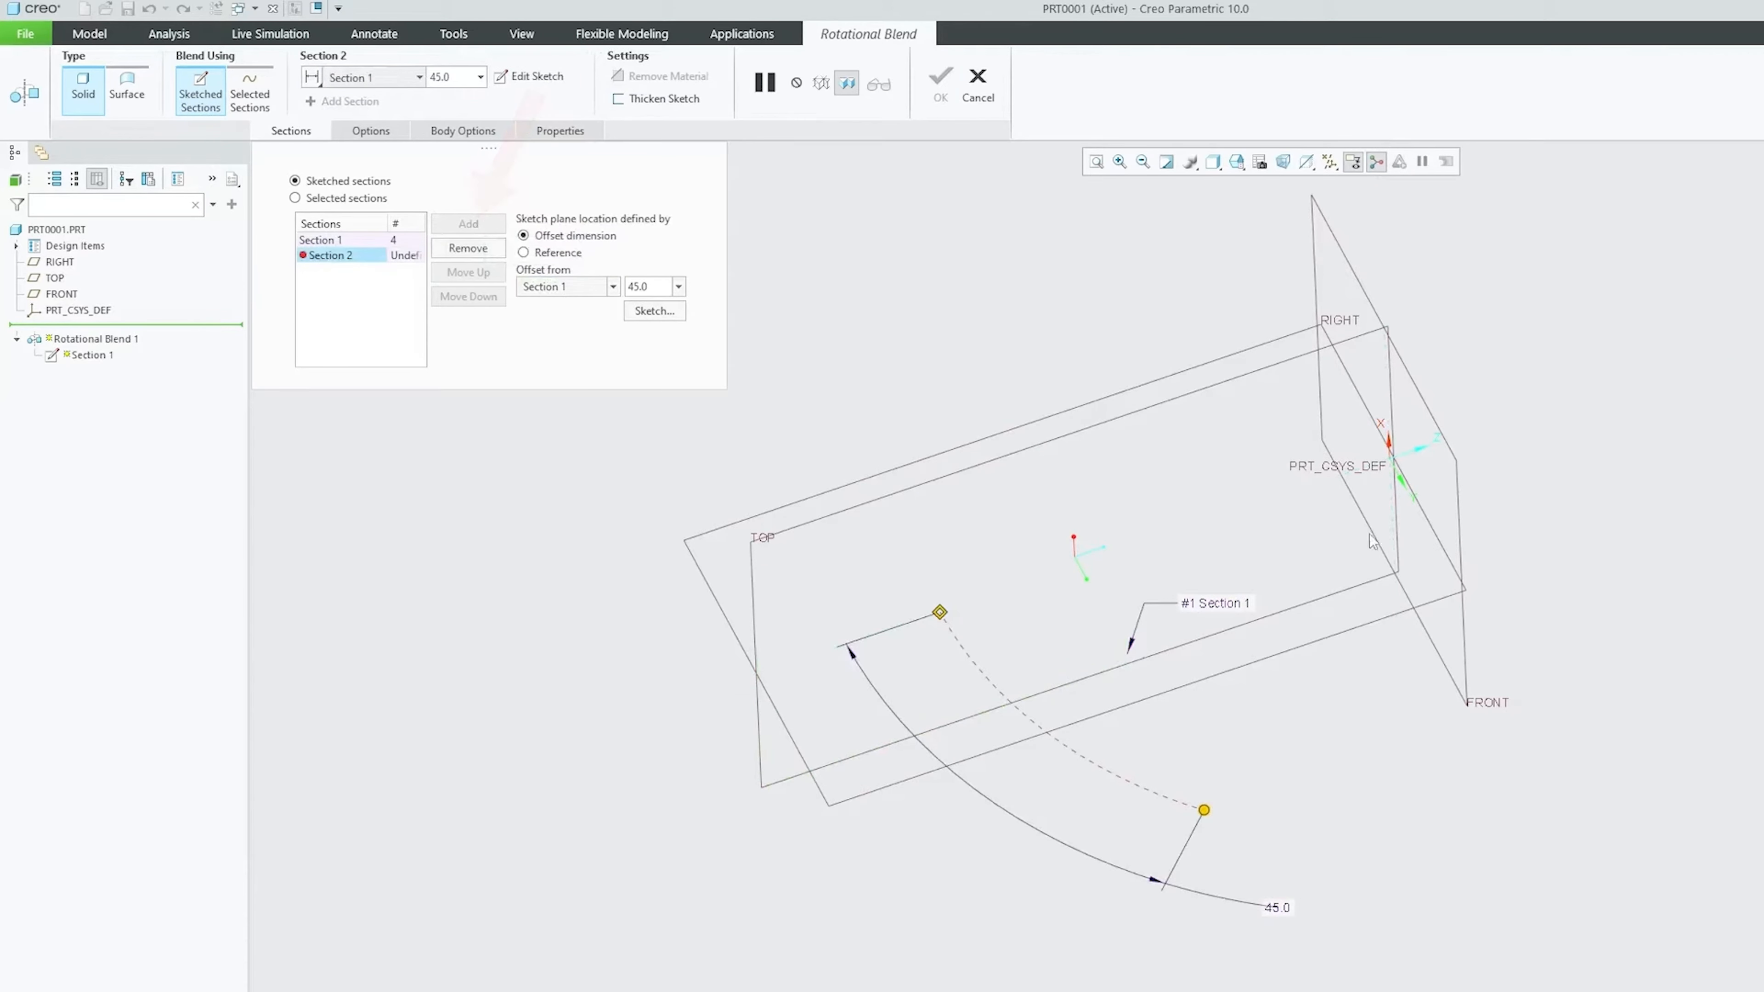
middle_click_drag(1413, 425, 1252, 611)
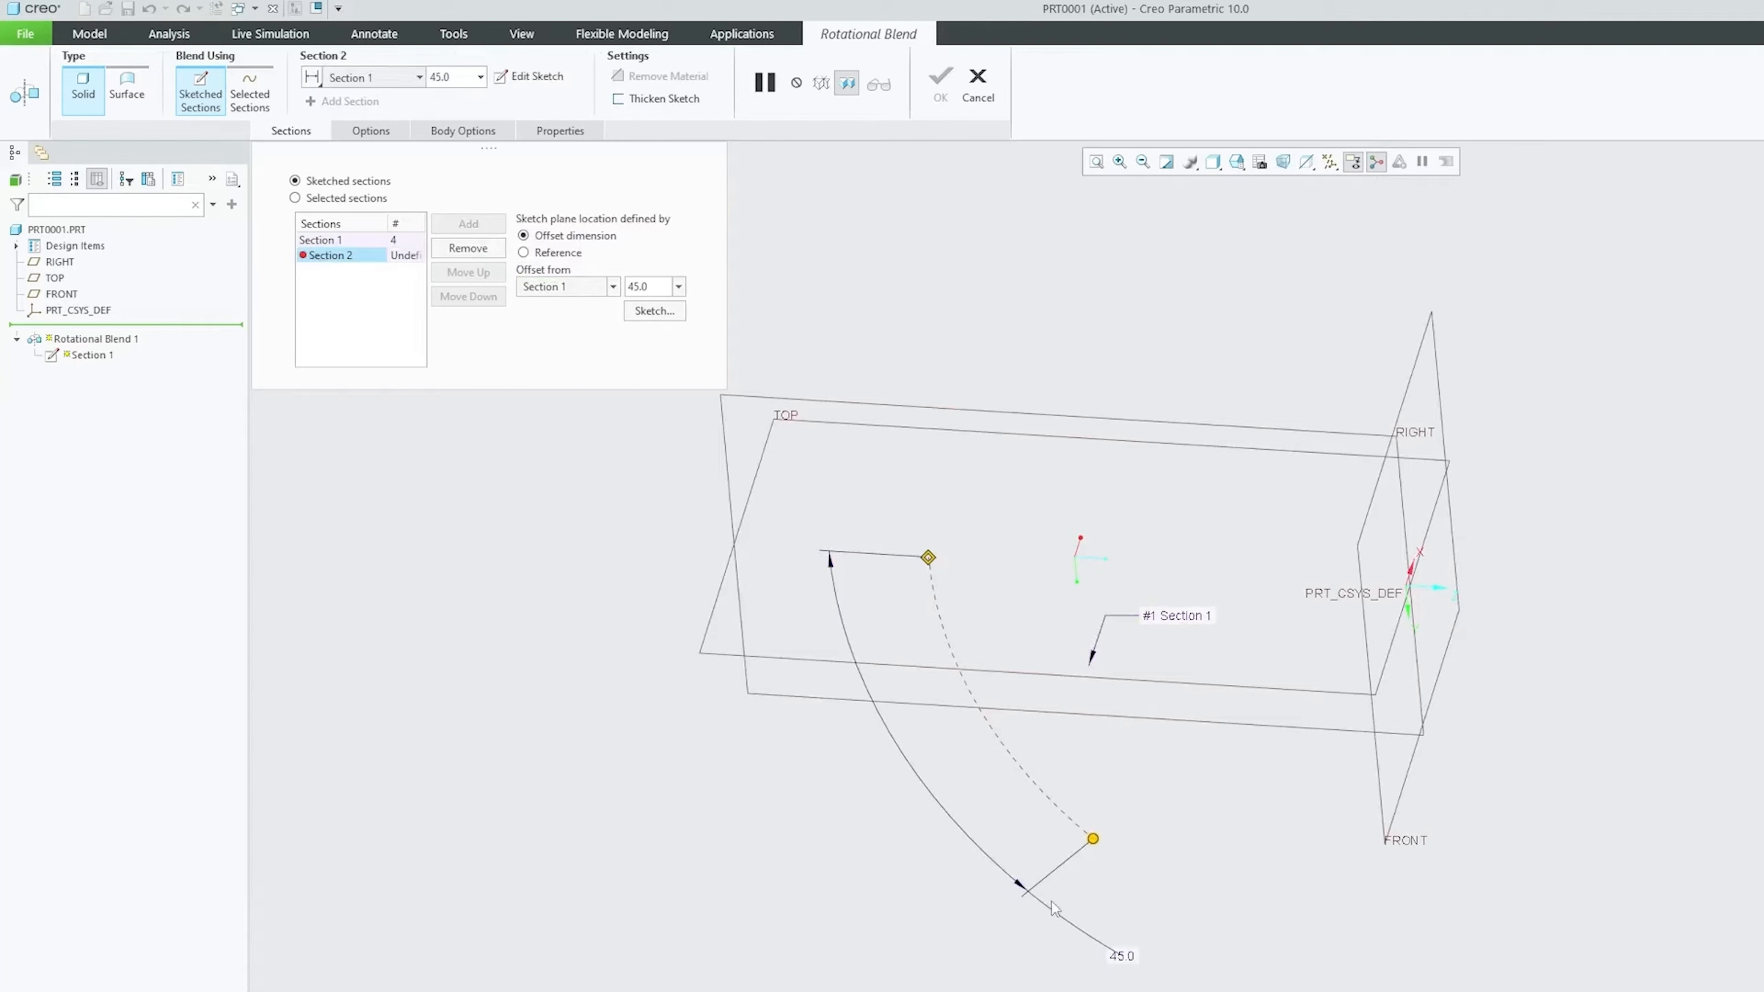
left_click_drag(1094, 839, 1039, 789)
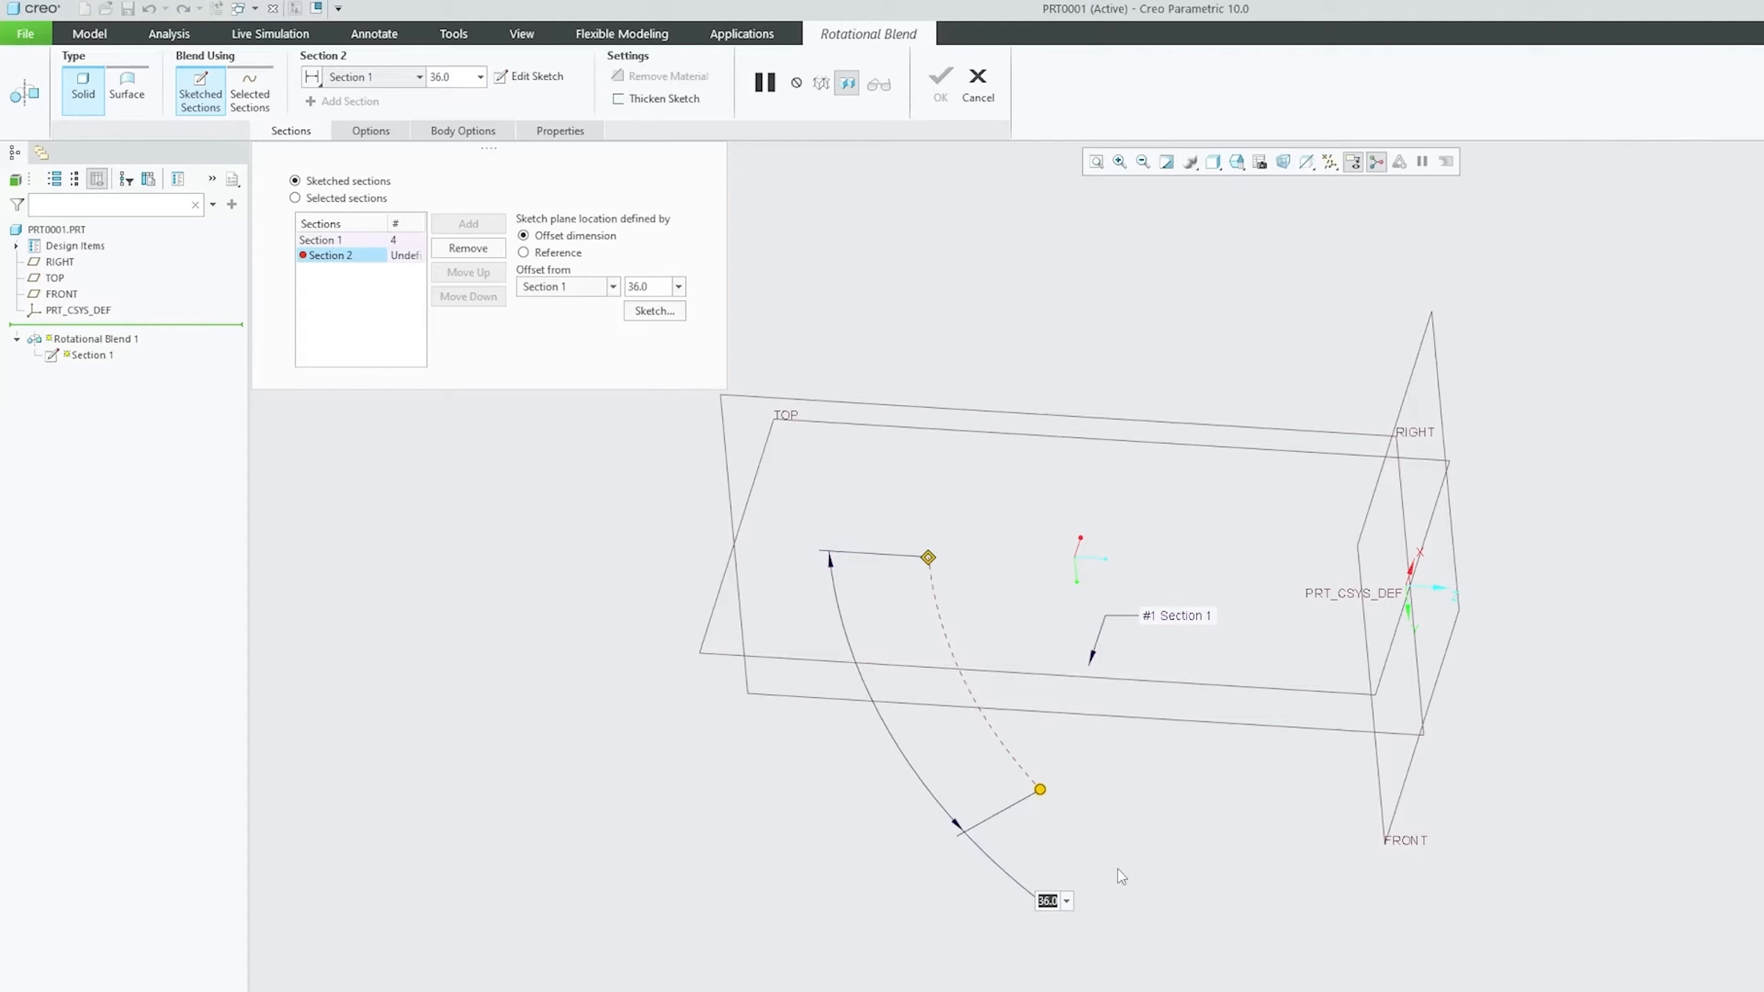
double_click(1046, 901)
type("30")
key("Return")
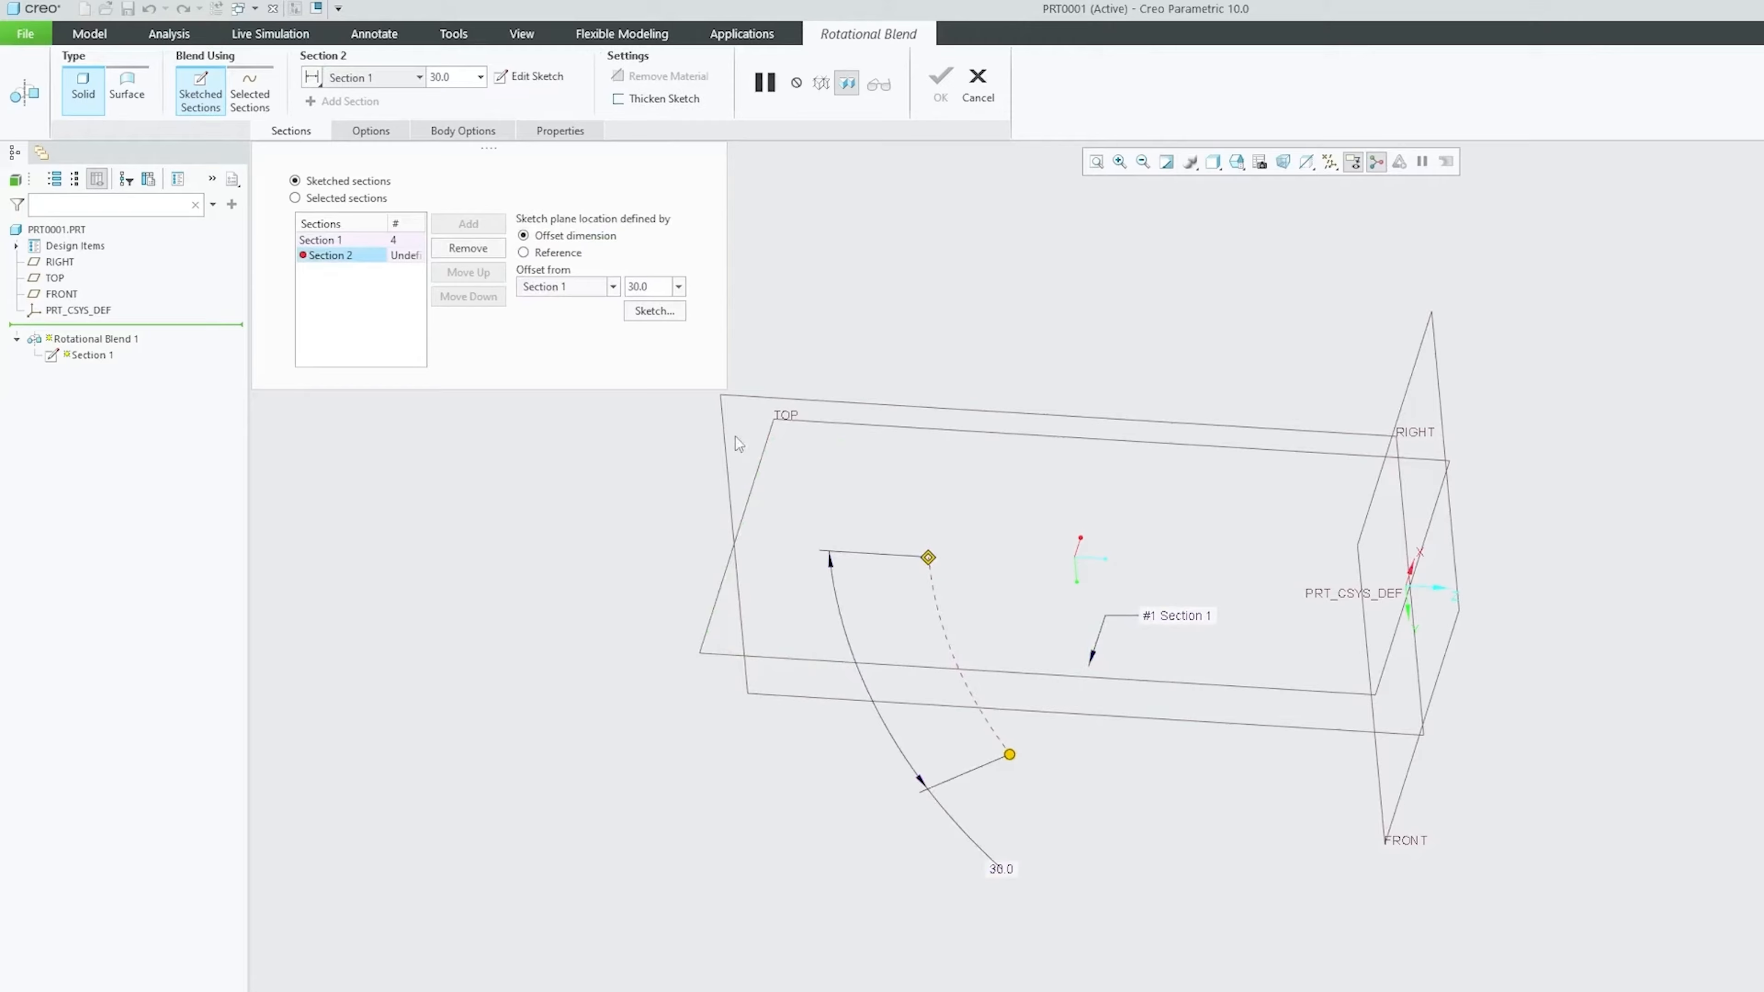
Sketch a rectangle as Section 2 and accept the sketch
left_click(673, 315)
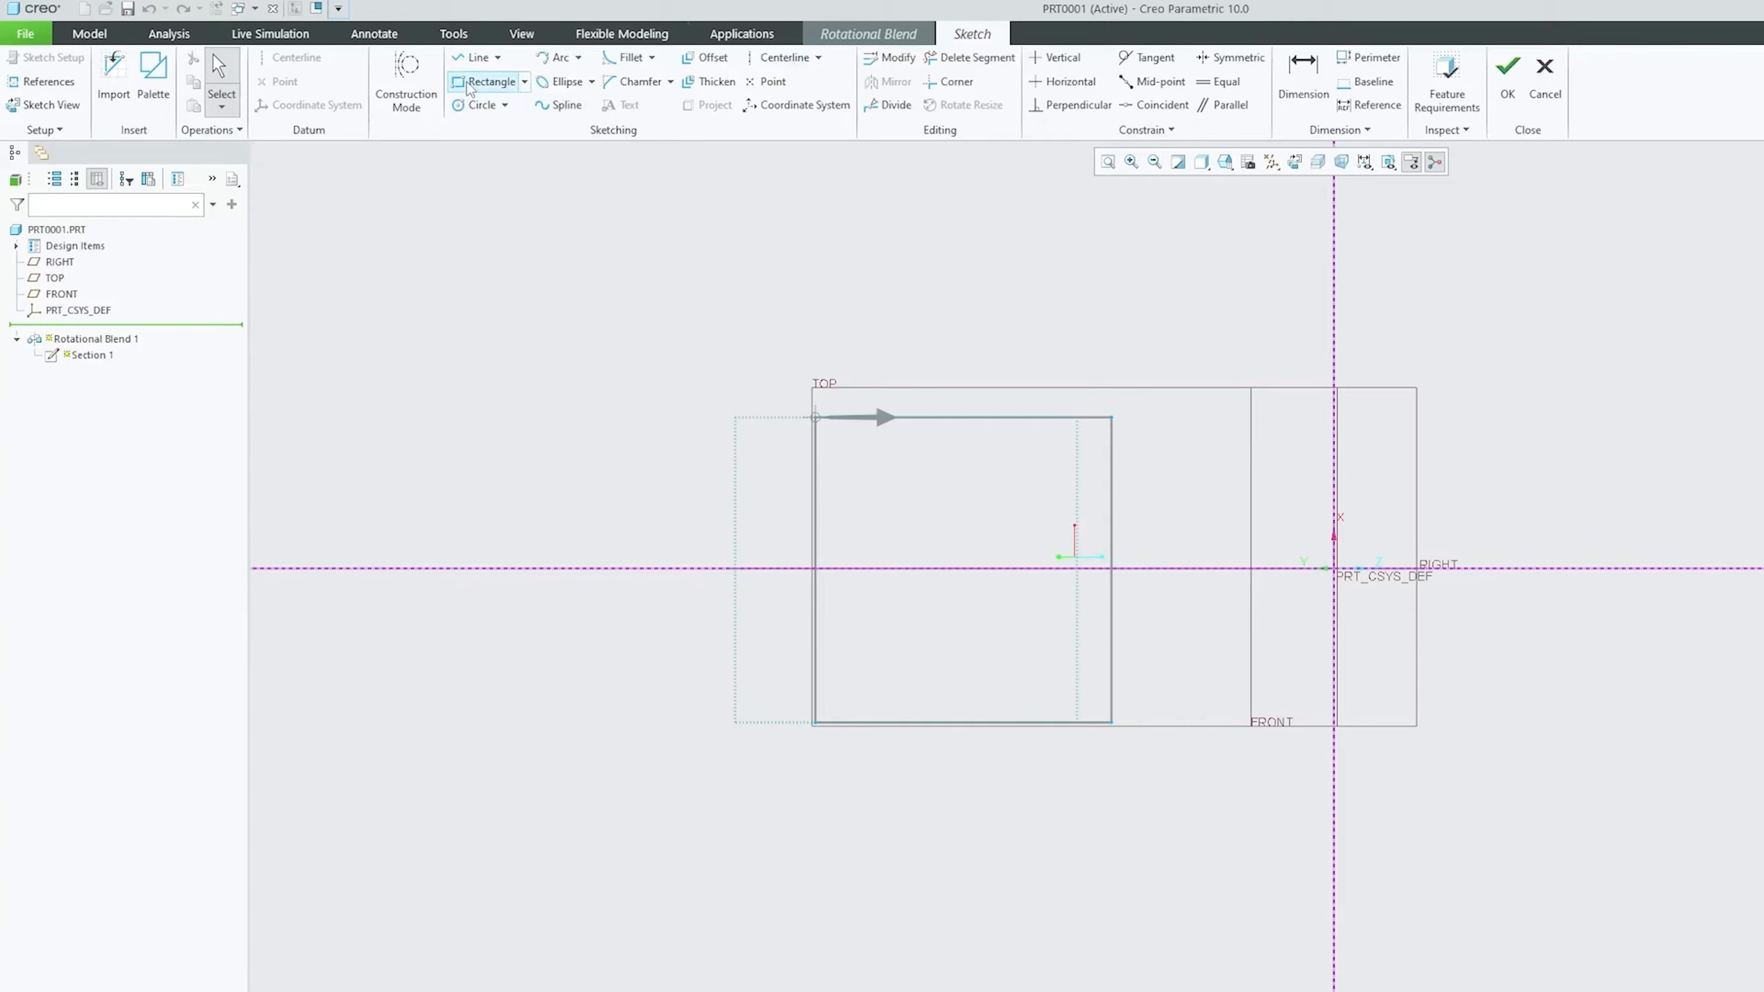
left_click(490, 82)
mouse_move(1214, 516)
middle_mouse_down()
mouse_move(1146, 592)
mouse_move(859, 599)
mouse_move(843, 717)
mouse_move(848, 702)
middle_mouse_up()
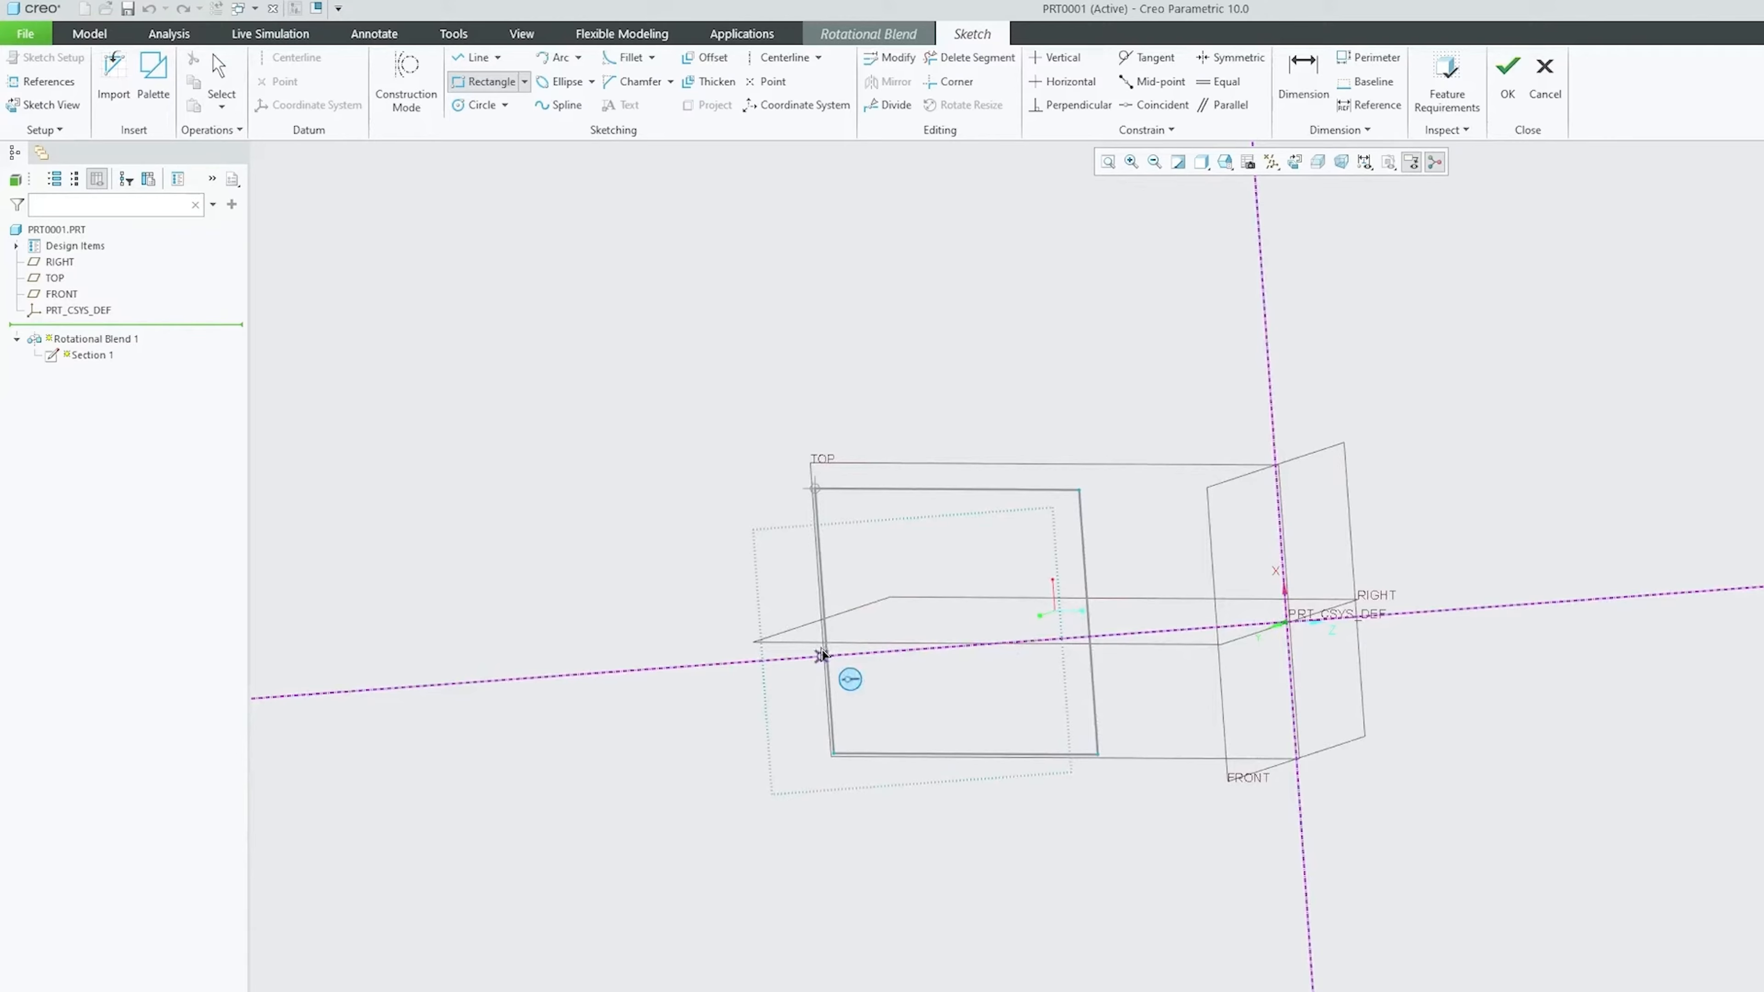
left_click(777, 560)
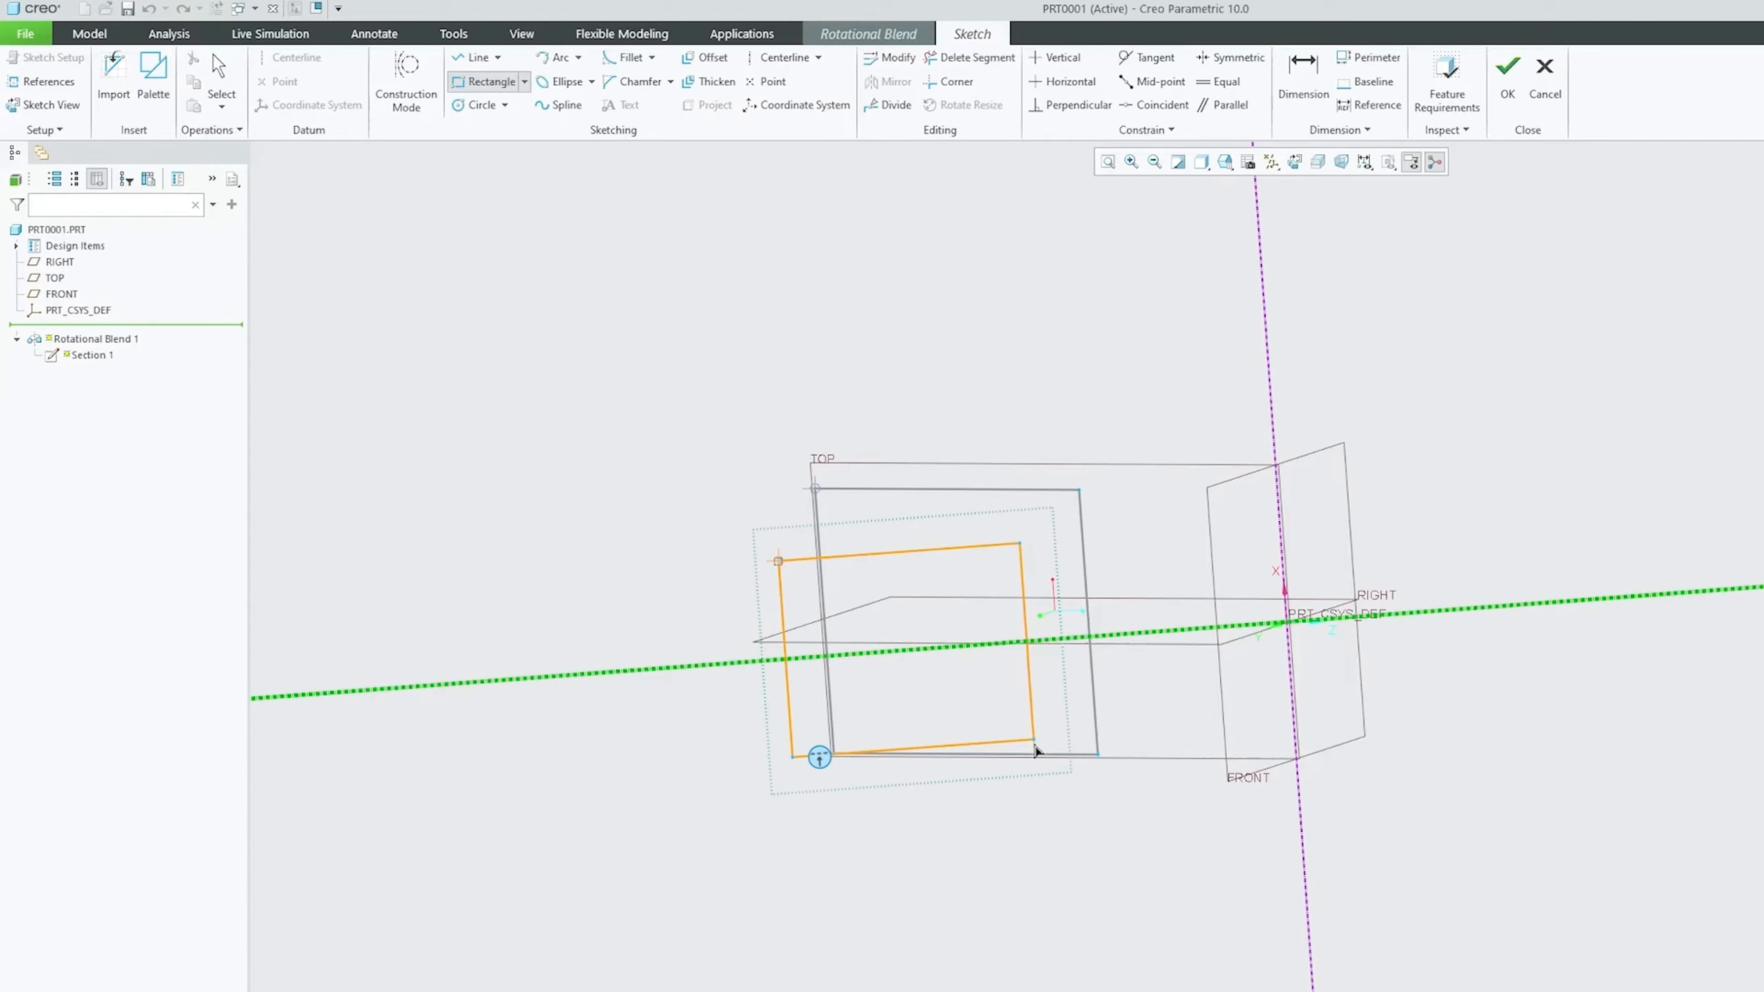
left_click(1035, 740)
middle_click(1214, 513)
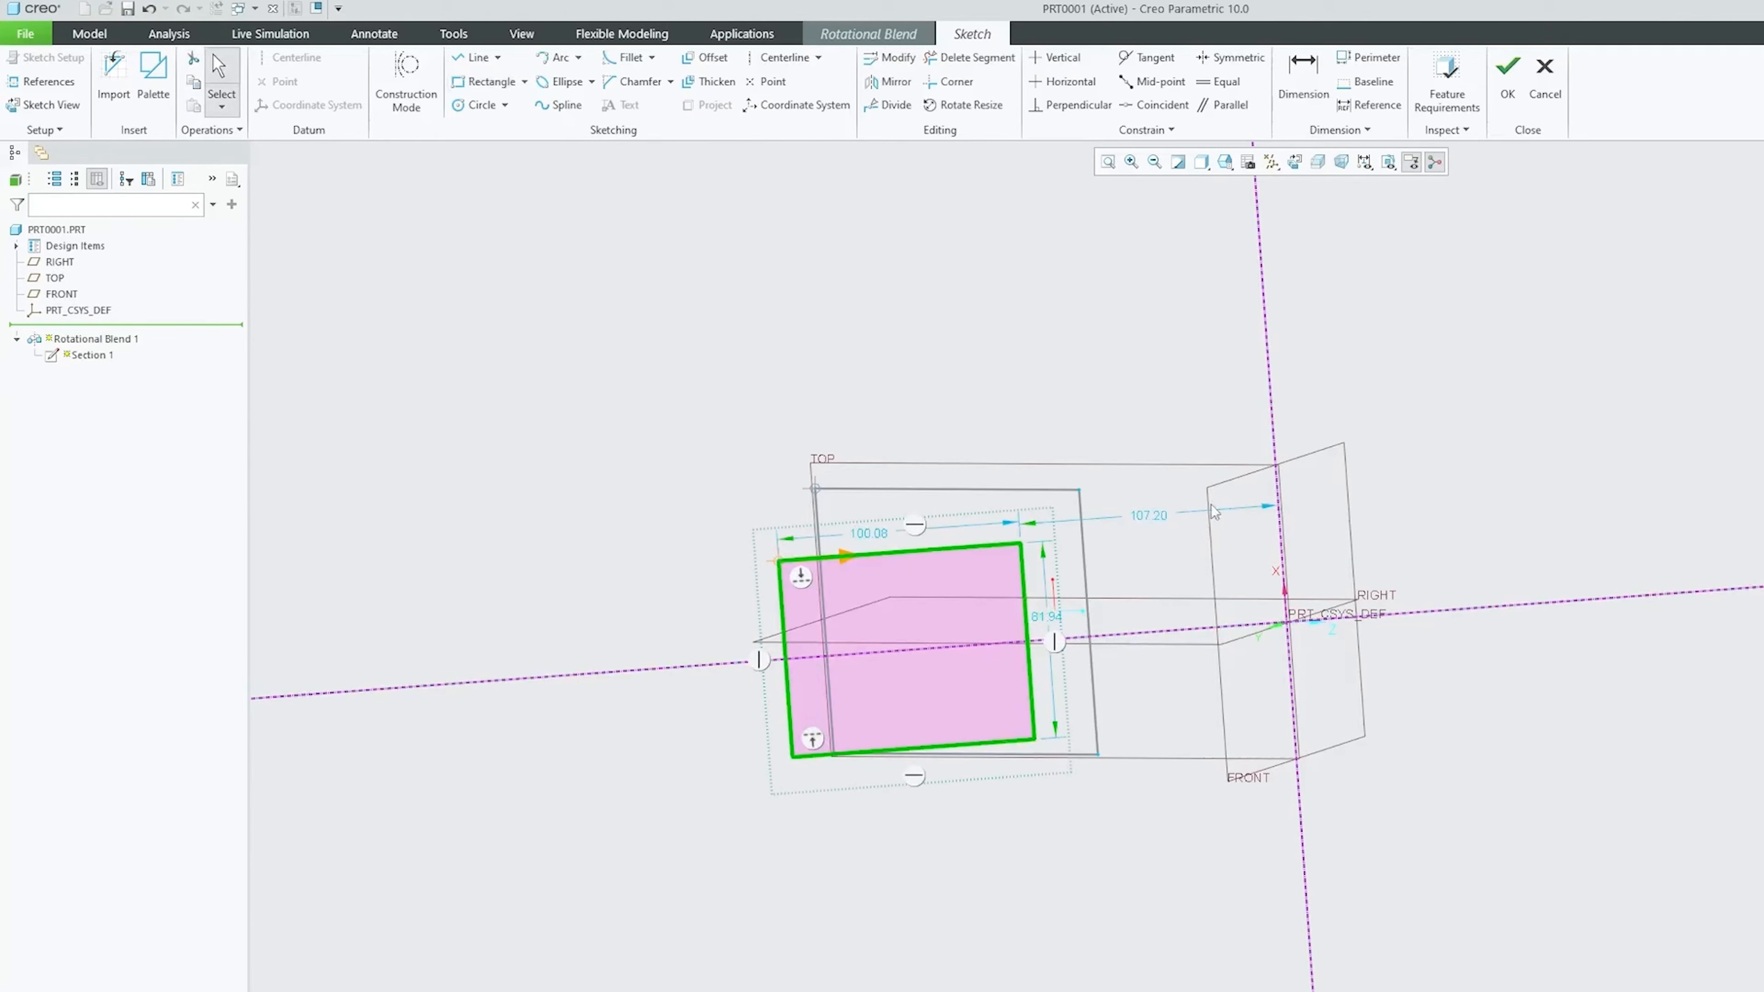
left_click(1505, 78)
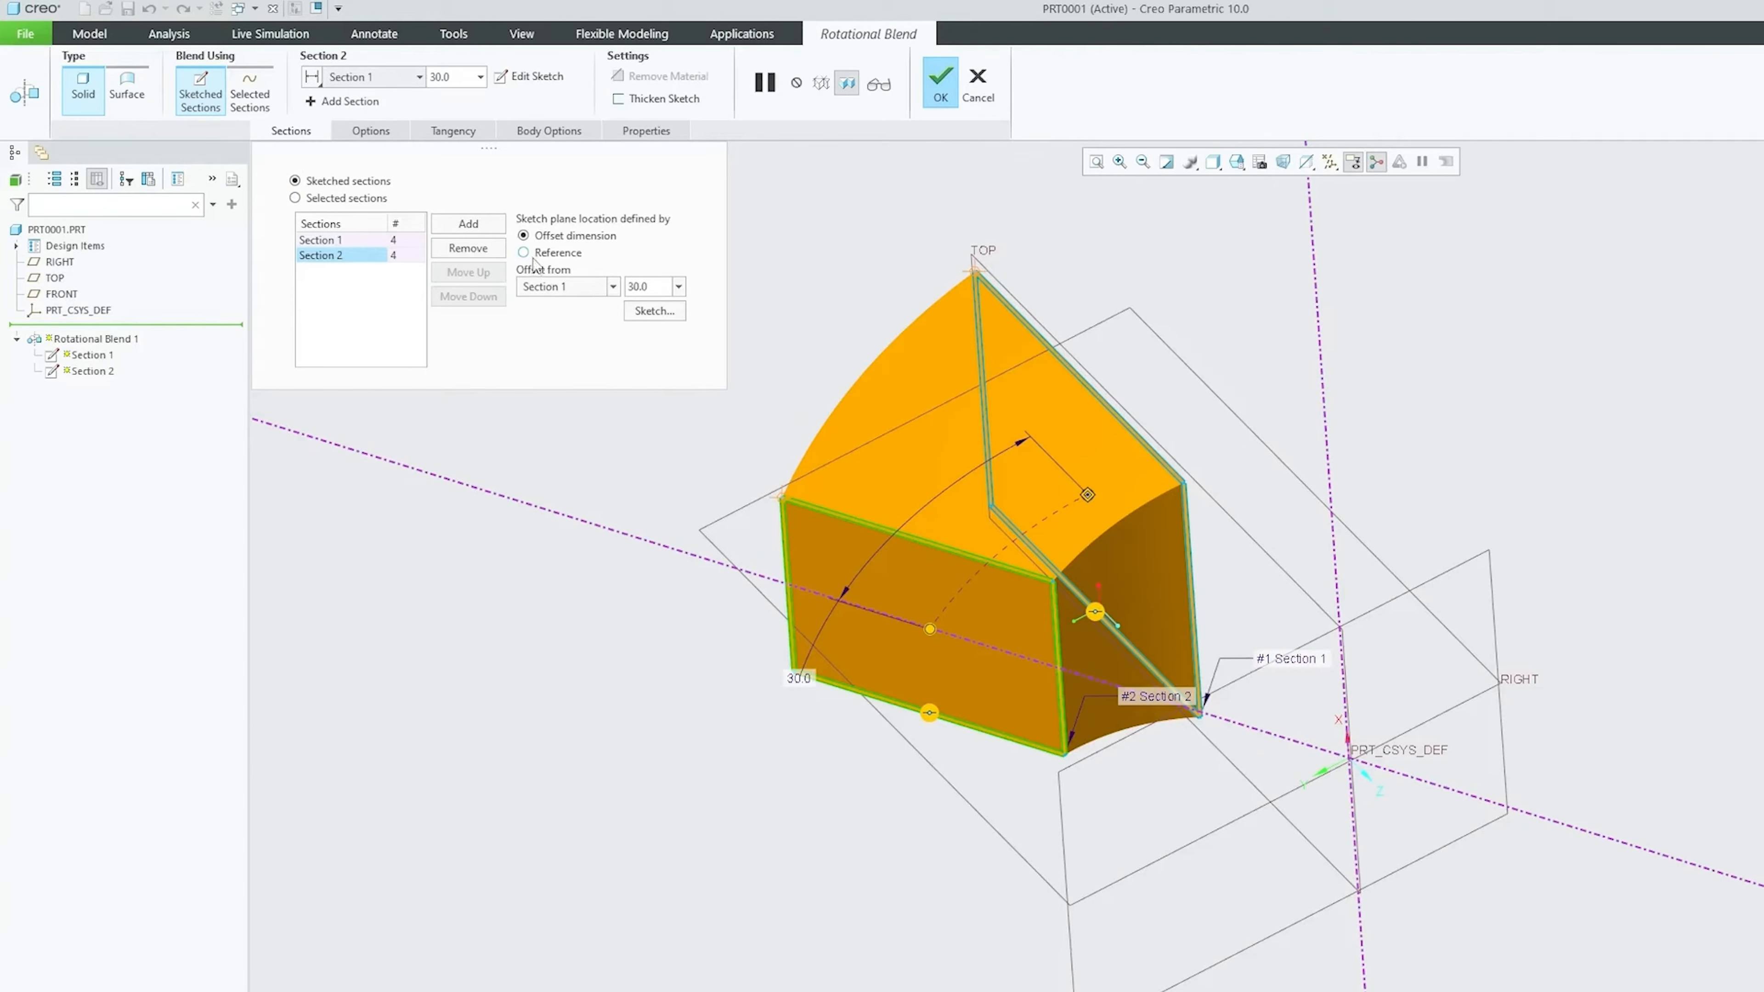
Add Section 3, 45.0° beyond Section 2, as a single point on the rotation centerline
left_click(490, 231)
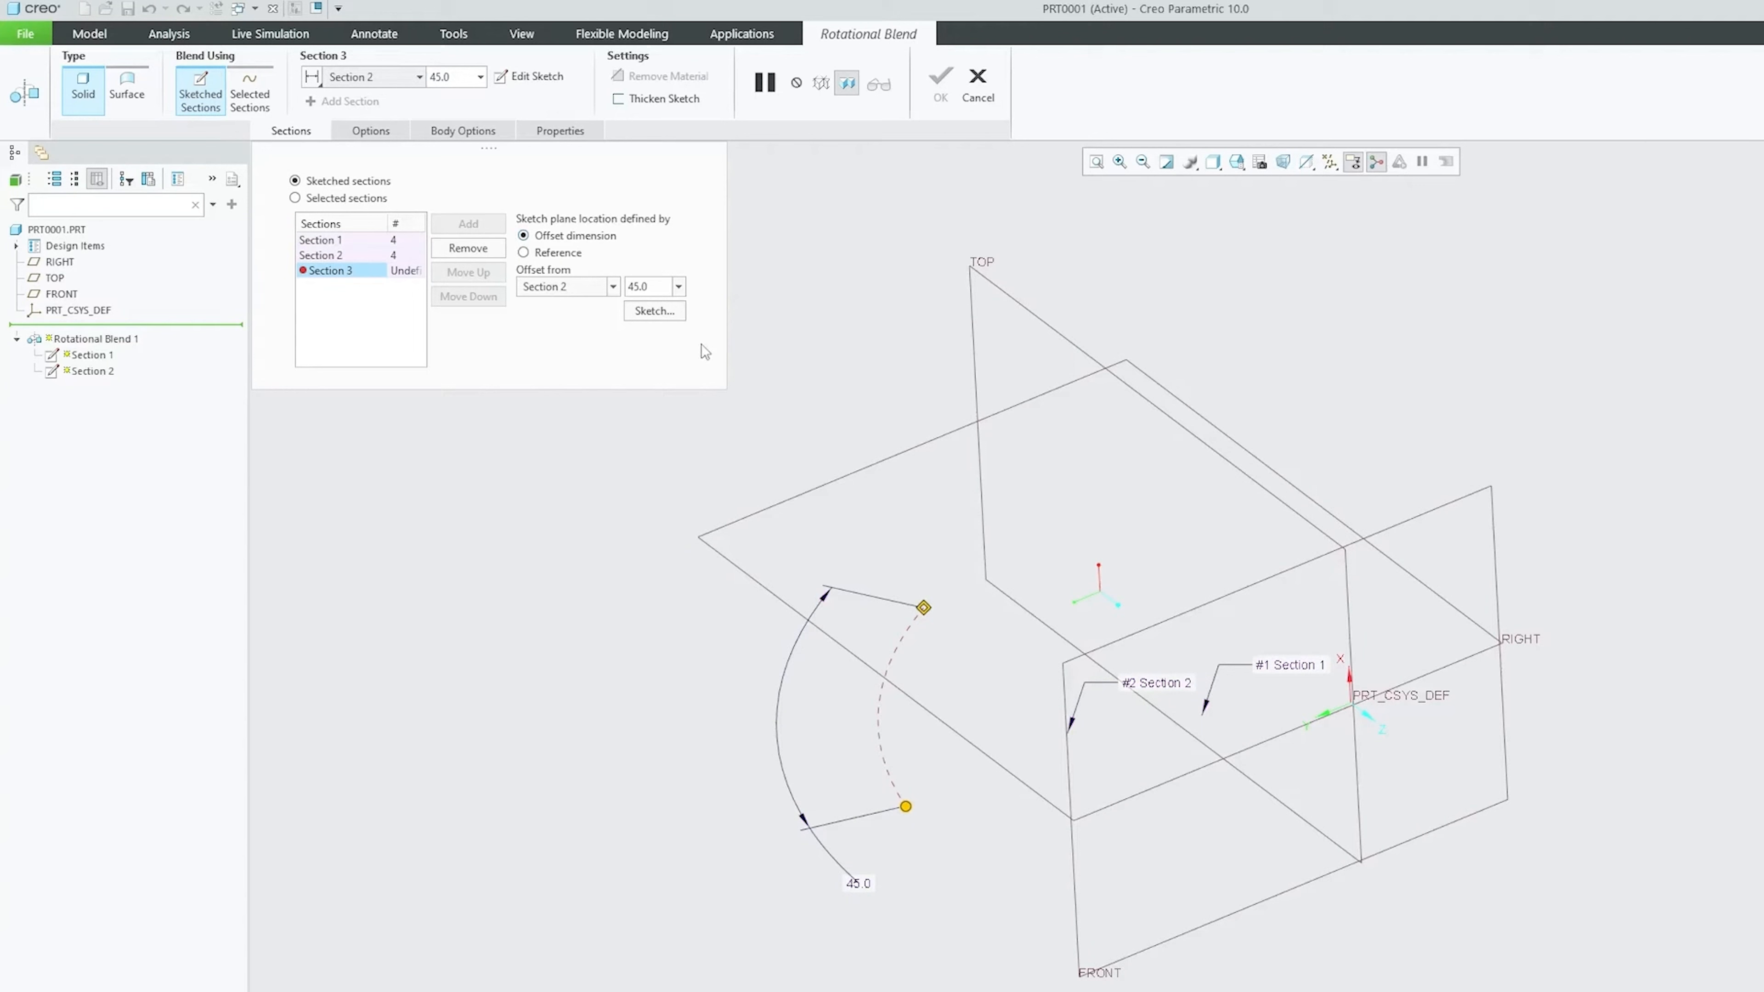
left_click(654, 312)
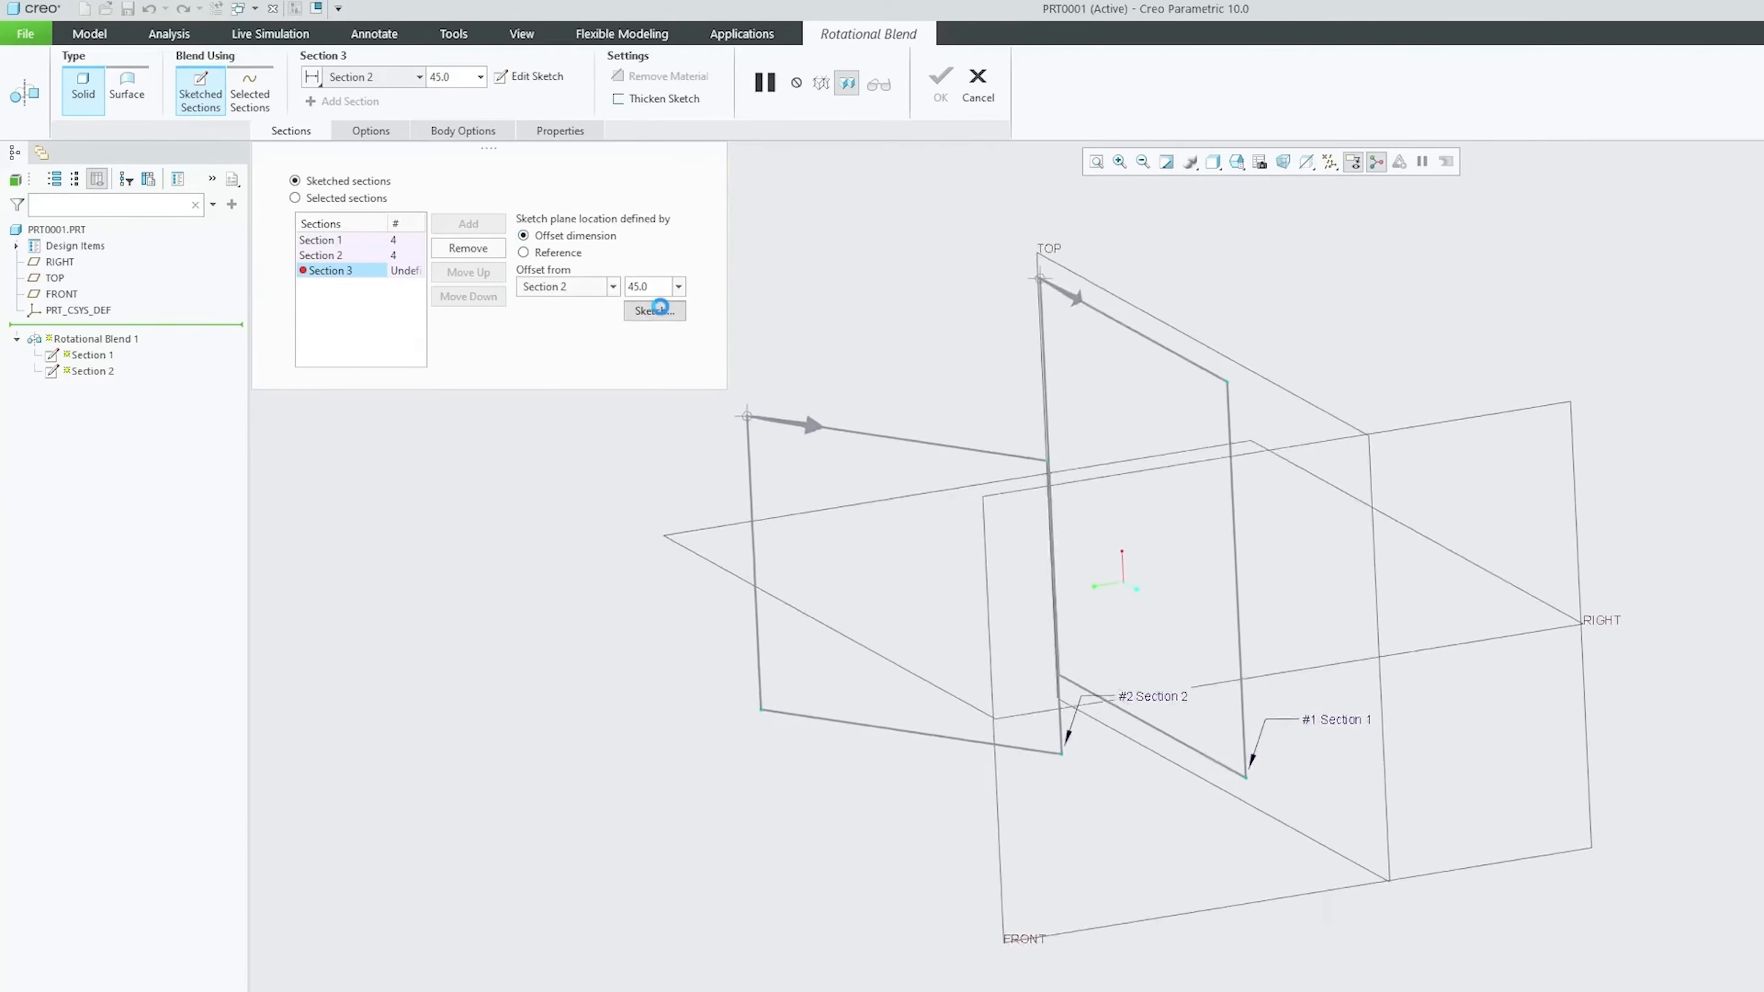
key("ctrl+d")
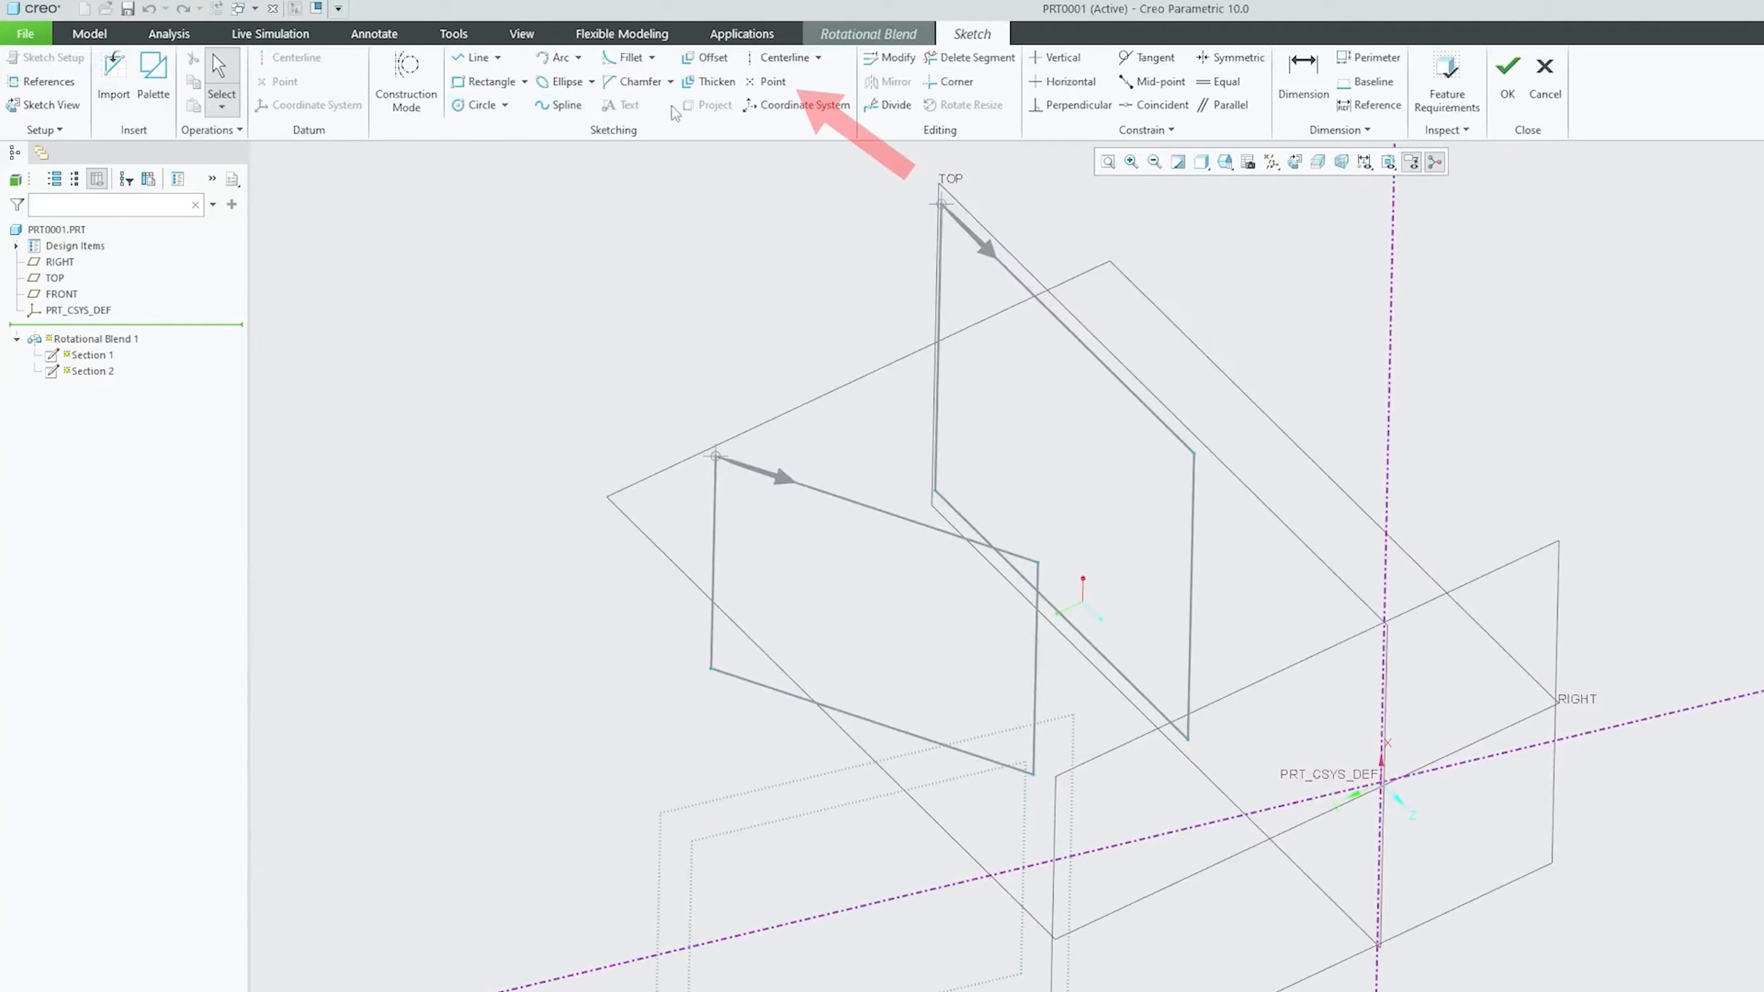
left_click(772, 85)
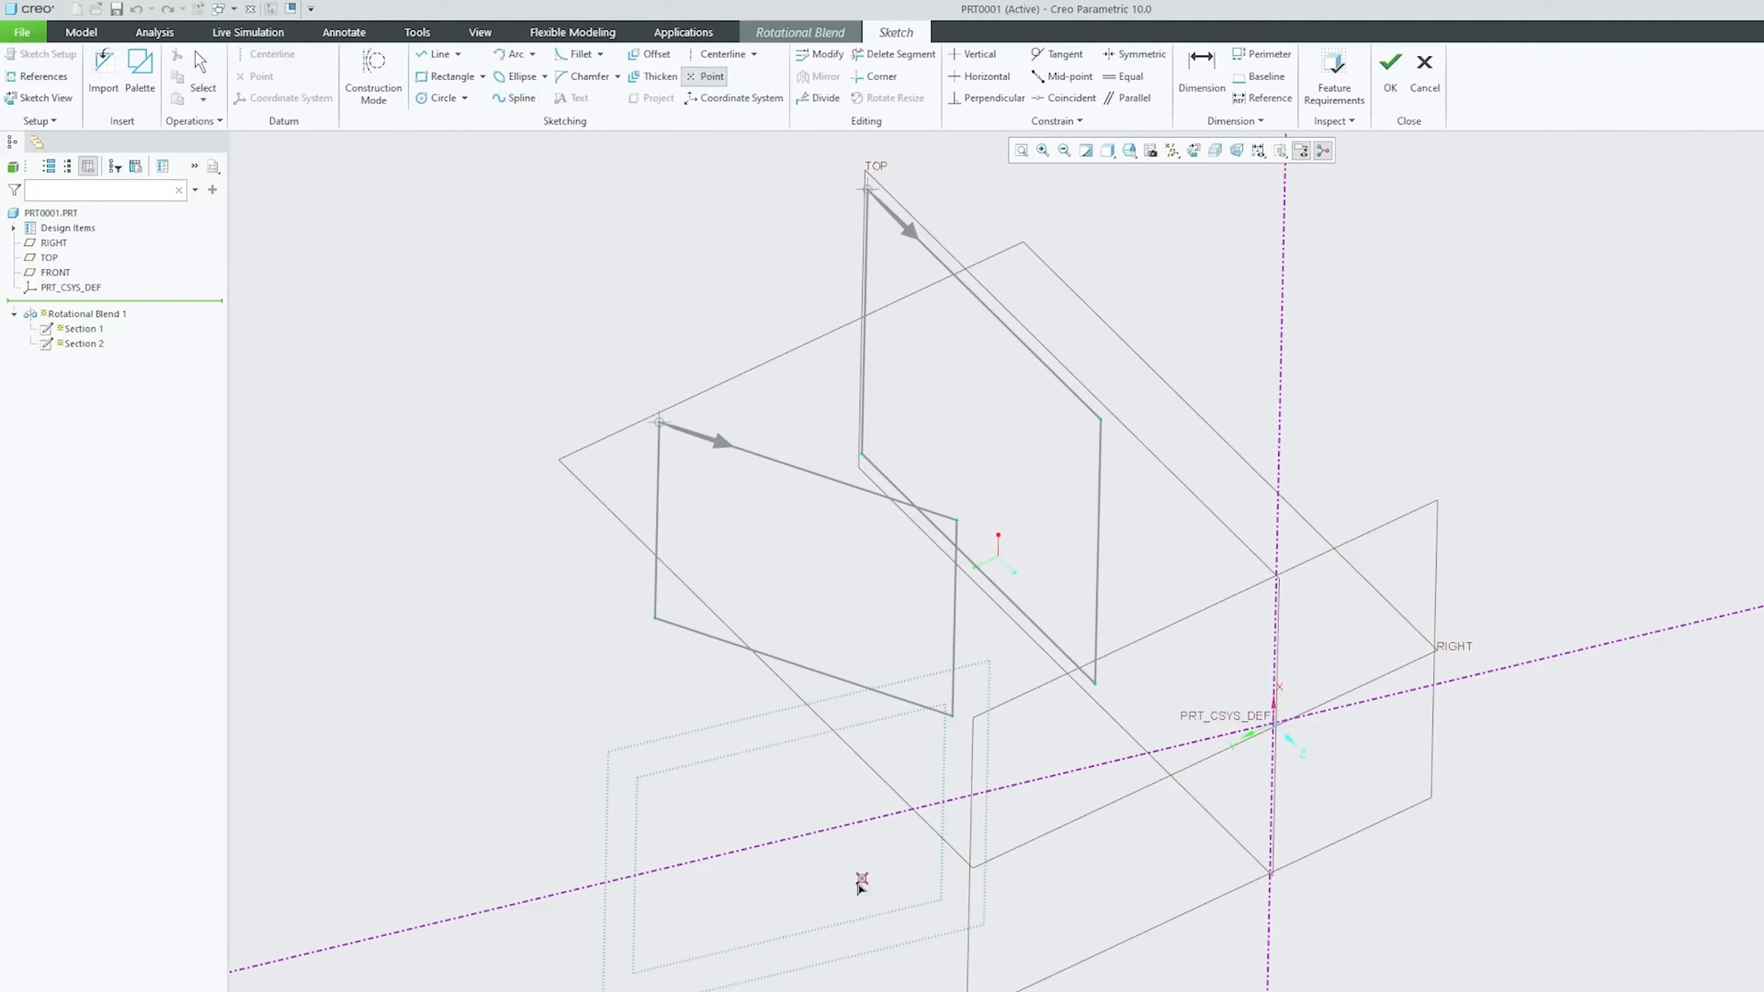
left_click(795, 837)
left_click(1390, 70)
middle_click_drag(1119, 683, 349, 281)
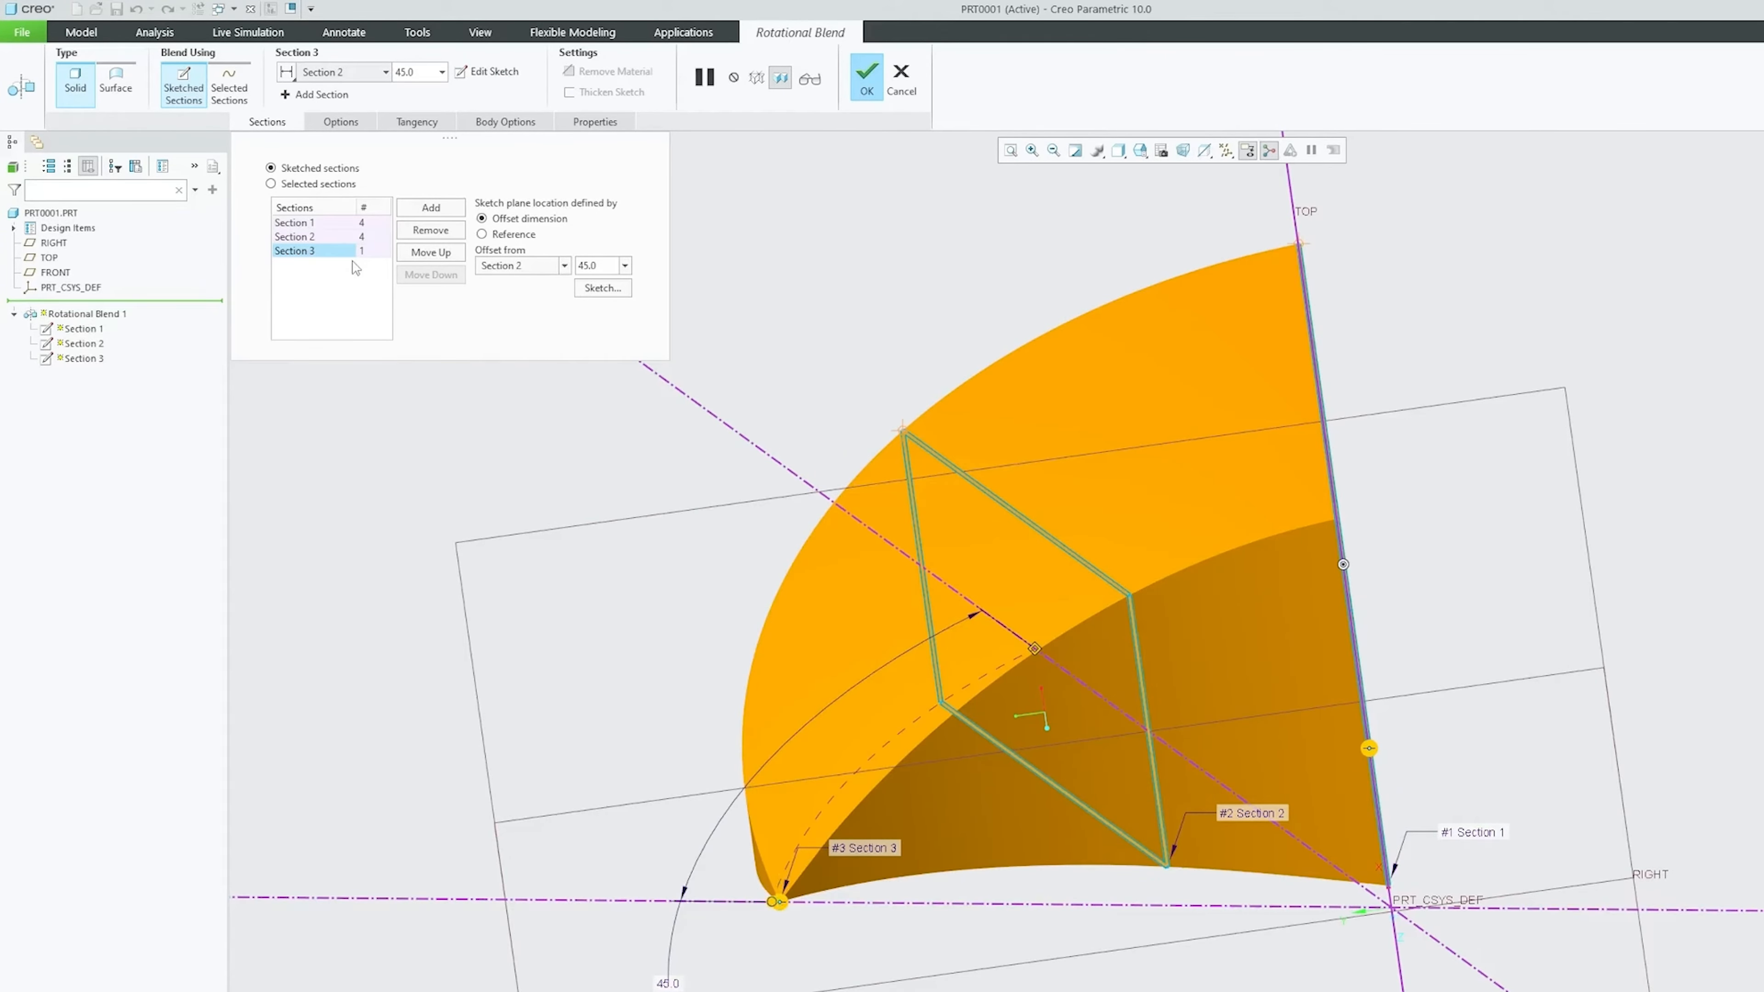
Set the start section's tangency condition to Normal
middle_click_drag(1178, 630, 791, 861)
scroll(707, 727, "down", 2)
middle_click_drag(658, 752, 658, 699)
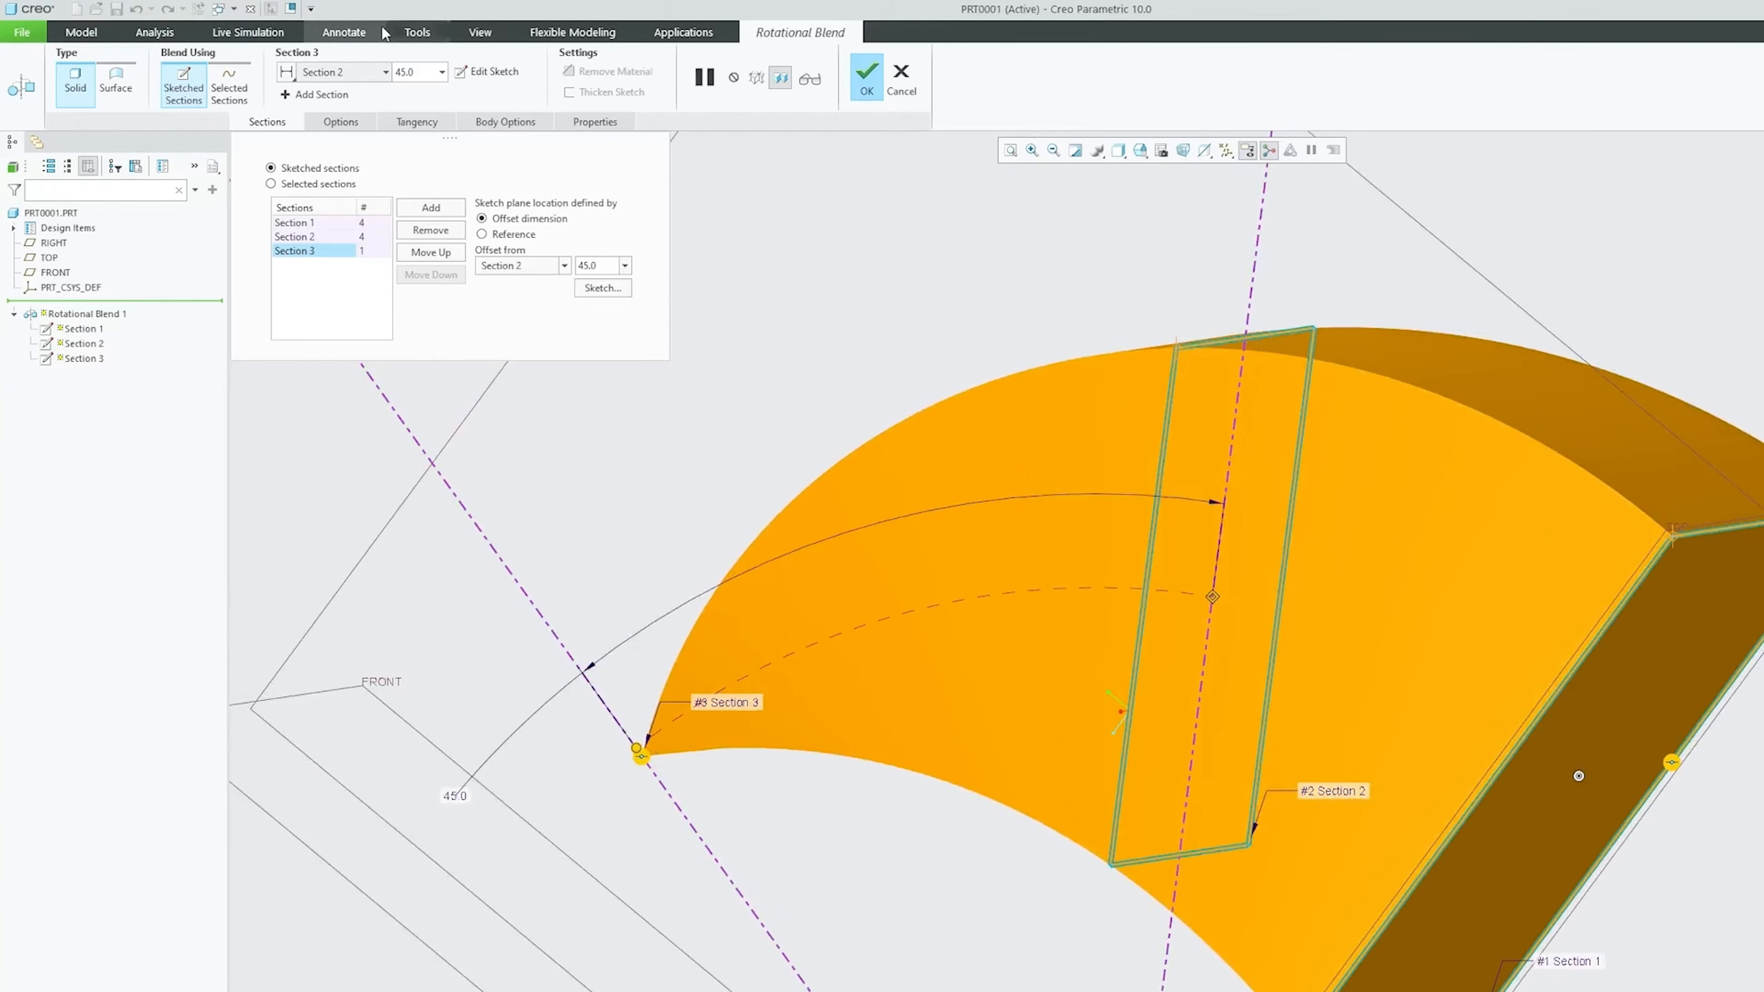
left_click(417, 122)
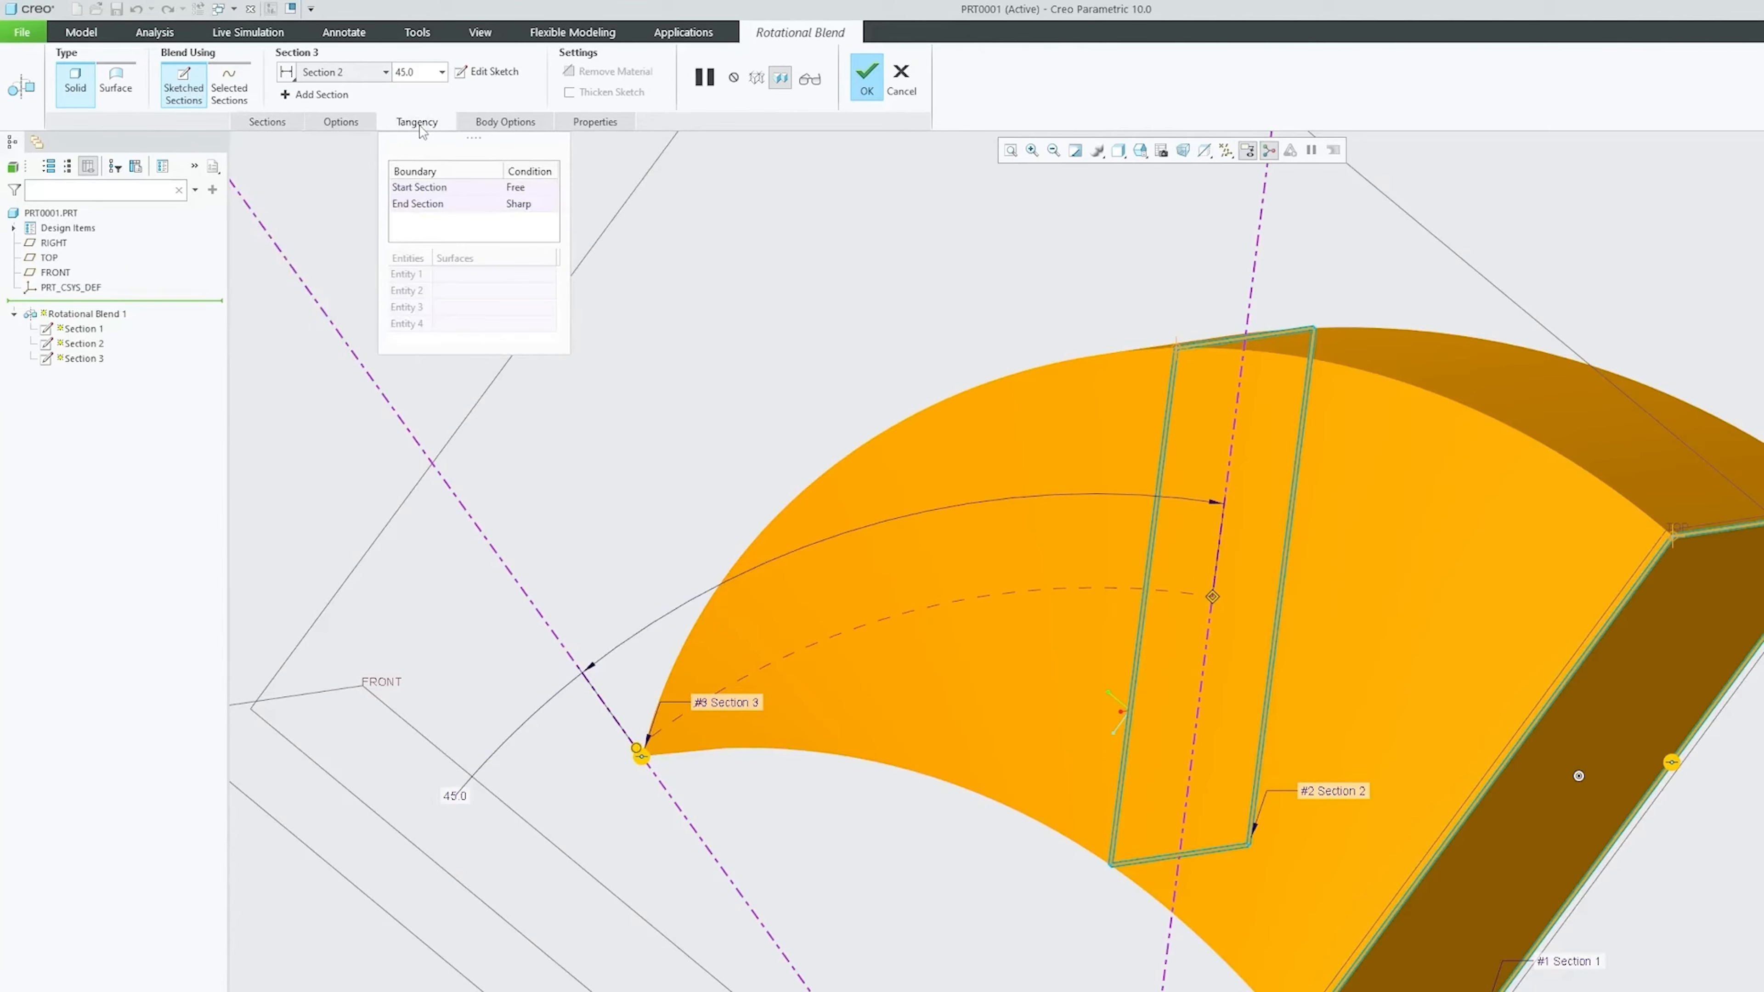
left_click(456, 188)
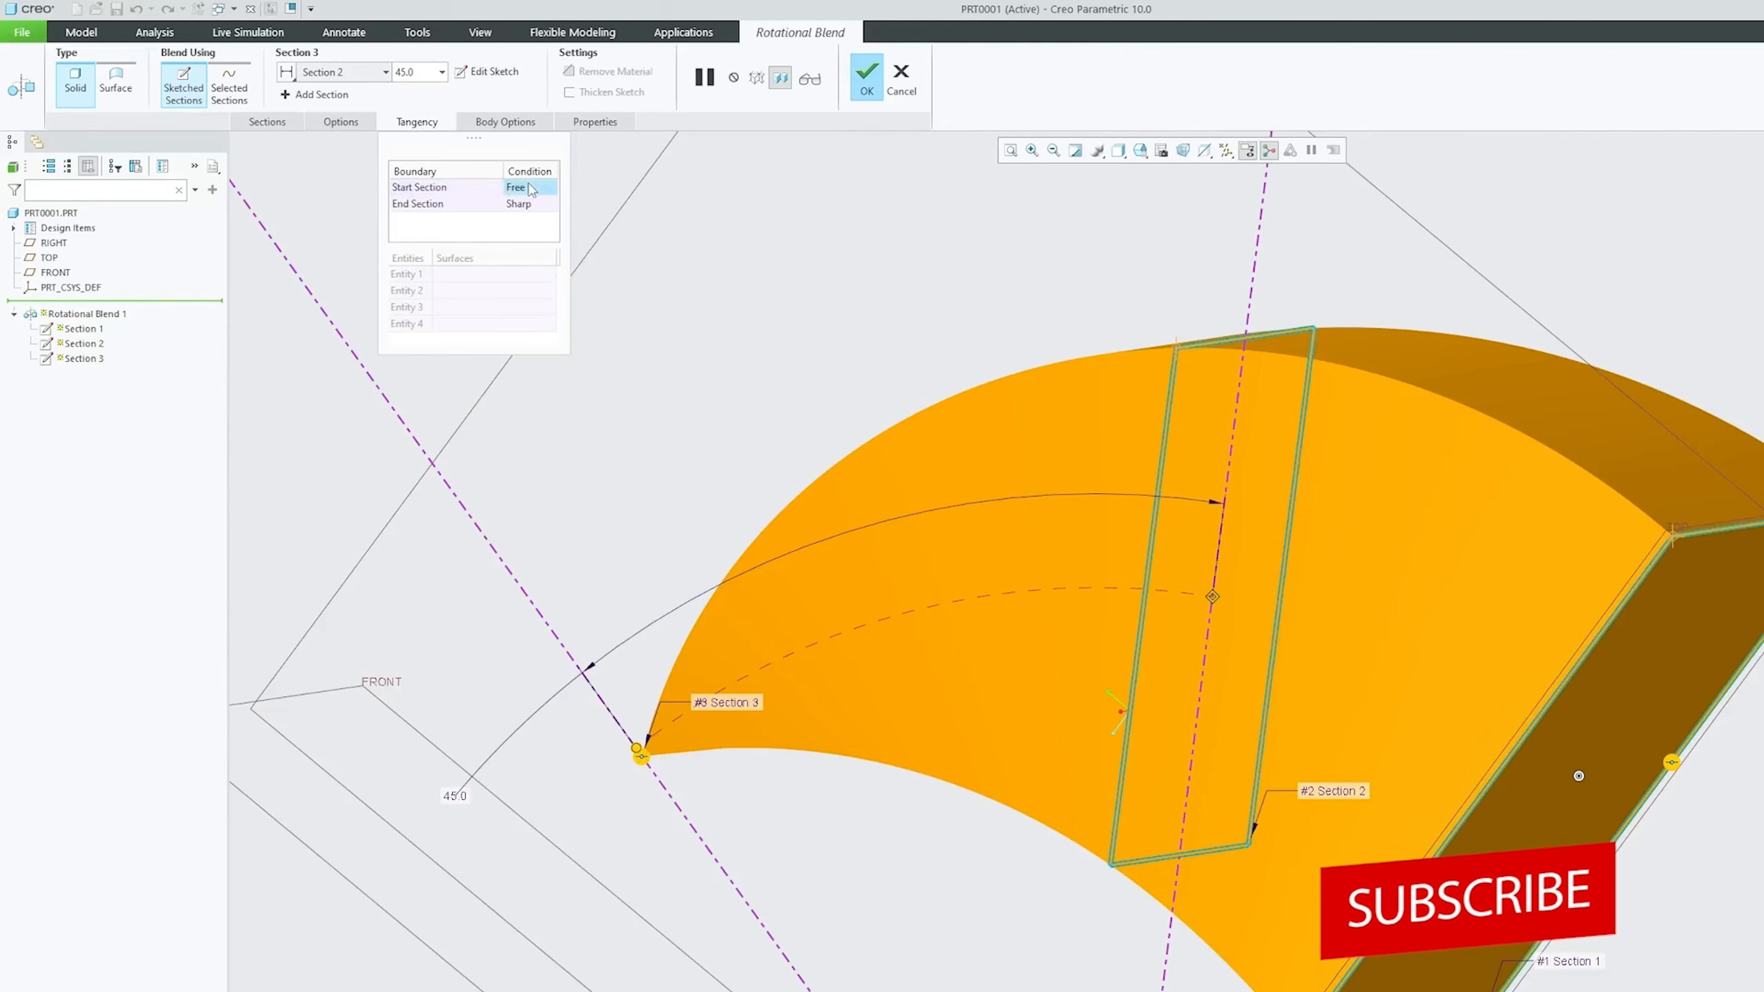
left_click(548, 189)
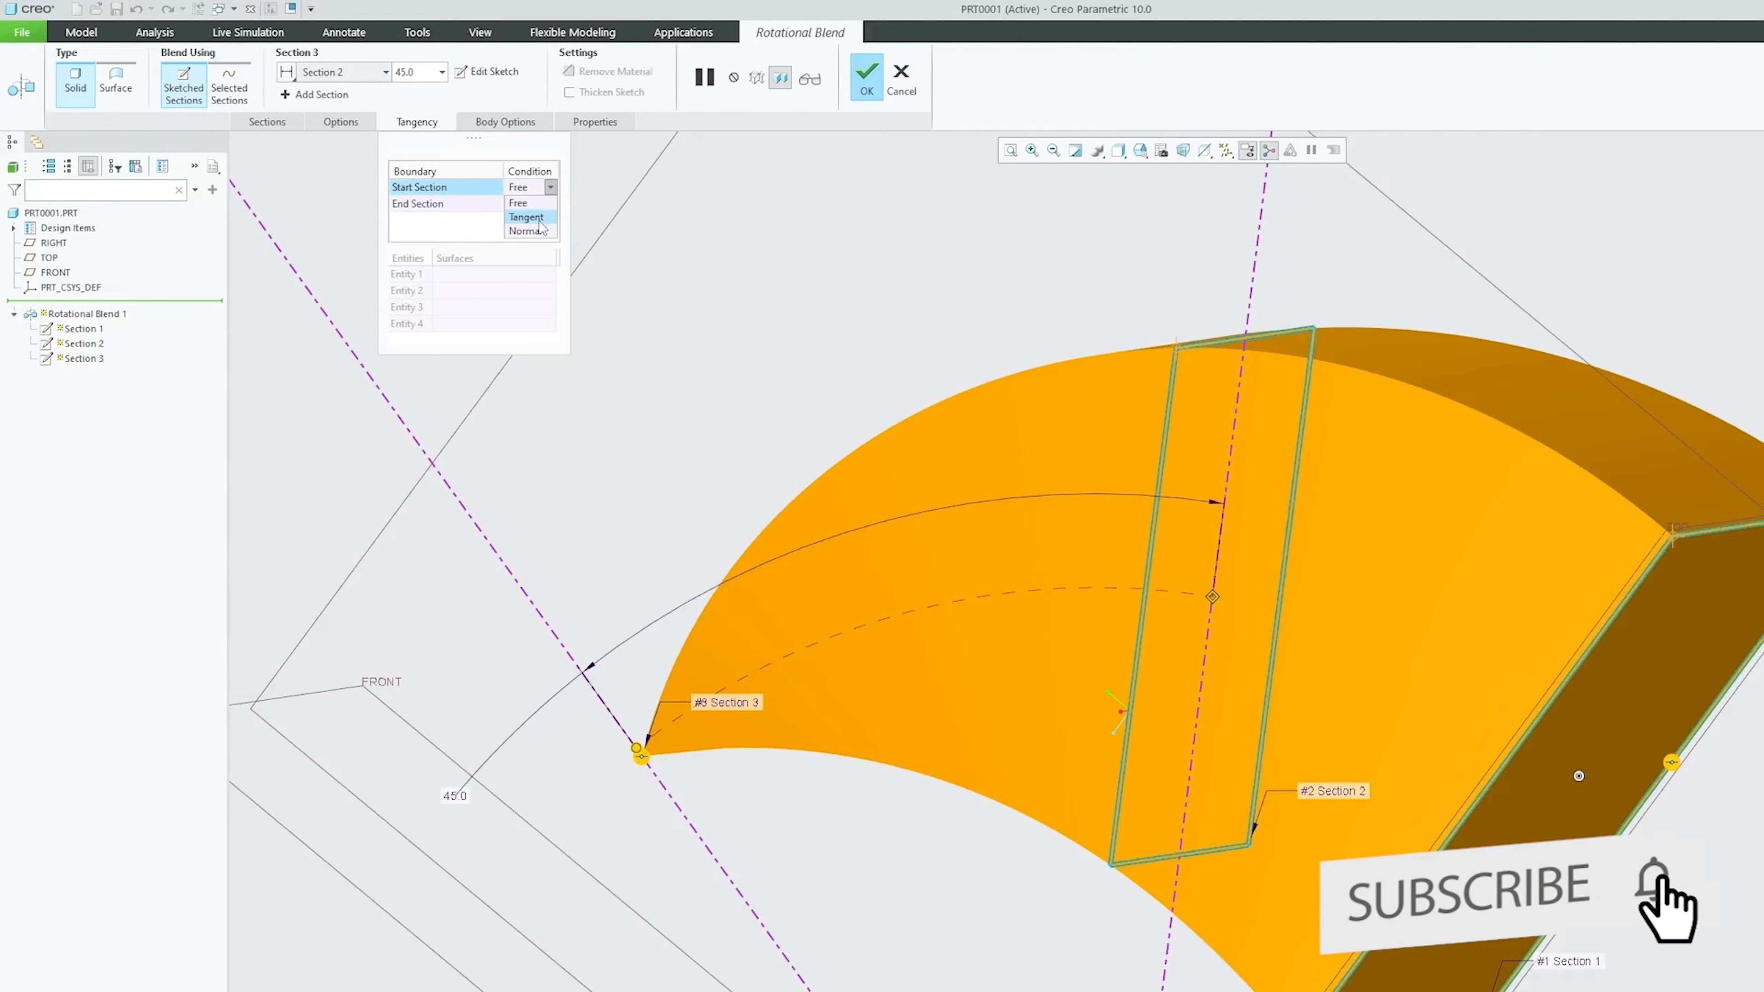
left_click(540, 239)
Set the end section's tangency condition to Smooth for a rounded tip
middle_click_drag(820, 333, 1007, 337)
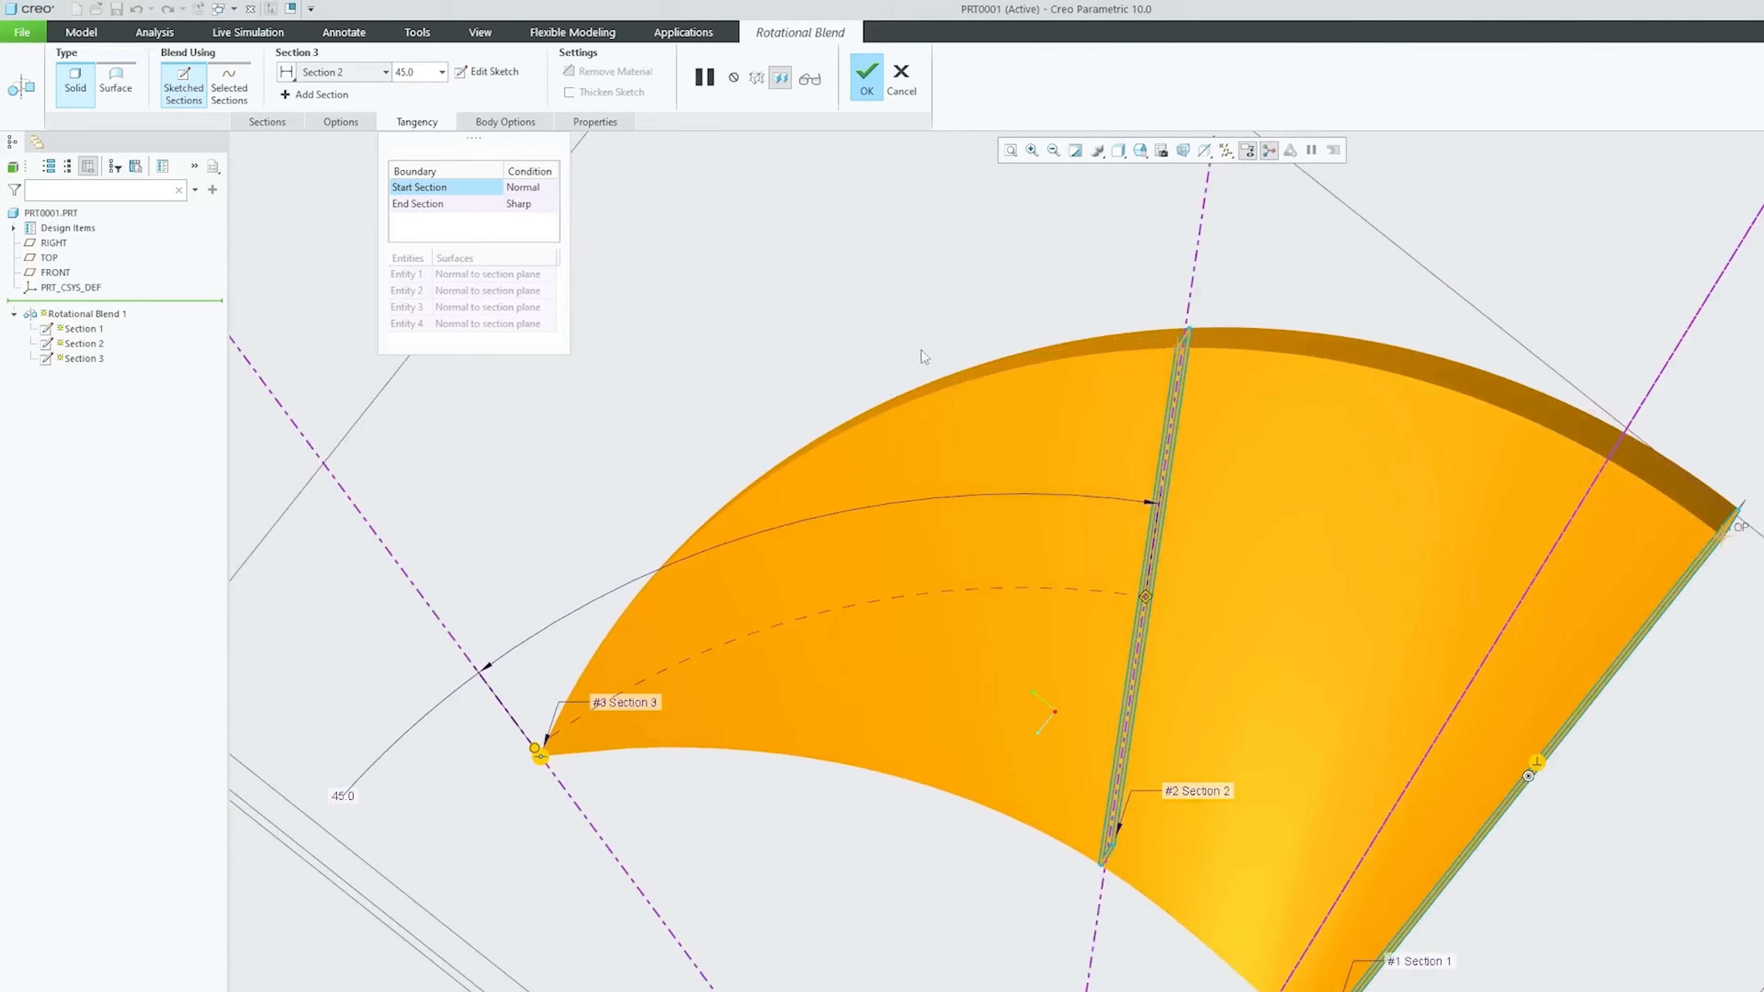
middle_click_drag(1711, 543, 1755, 581)
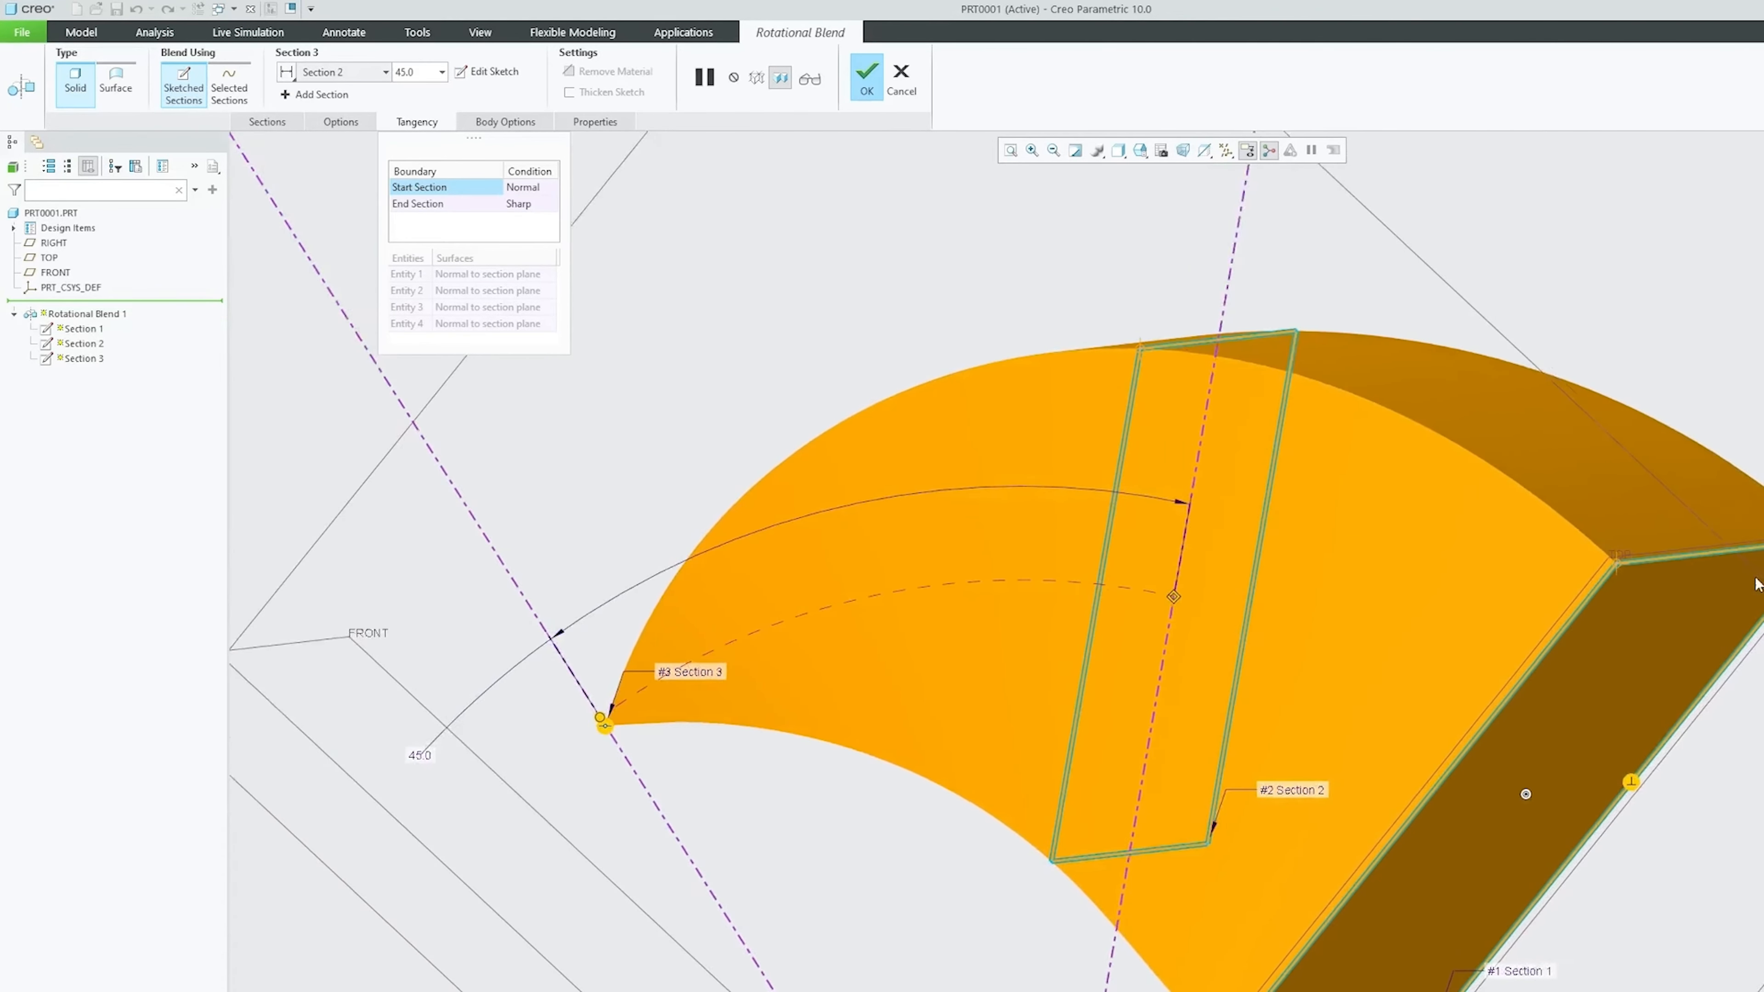
scroll(1646, 618, "down", 3)
middle_click_drag(1644, 528, 868, 444, "shift")
scroll(1612, 539, "up", 4)
left_click(430, 204)
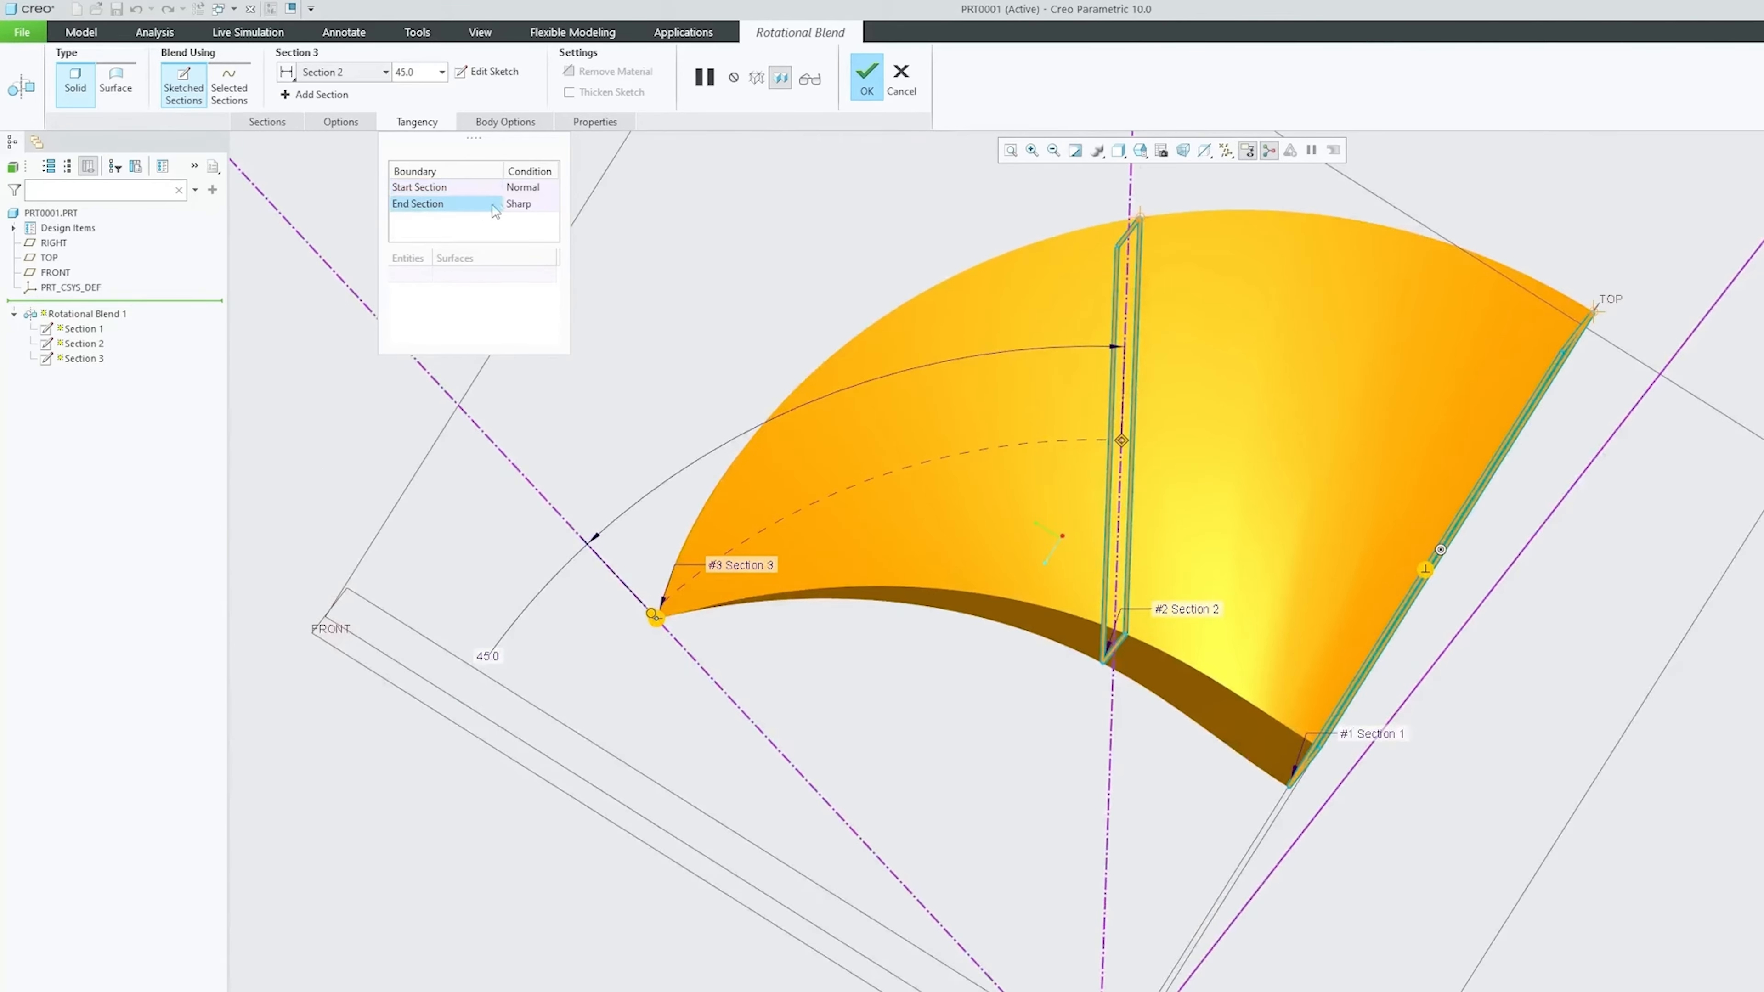
left_click(525, 204)
left_click(549, 204)
left_click(539, 229)
mouse_move(896, 701)
middle_mouse_down()
mouse_move(780, 670)
mouse_move(771, 612)
mouse_move(868, 360)
mouse_move(998, 546)
mouse_move(1591, 430)
mouse_move(1642, 504)
mouse_move(1548, 528)
mouse_move(1632, 433)
mouse_move(1154, 265)
mouse_move(830, 330)
mouse_move(829, 315)
middle_mouse_up()
Finish Rotational Blend 1 and orbit the completed solid to inspect it
left_click(866, 76)
middle_click_drag(728, 279, 692, 266)
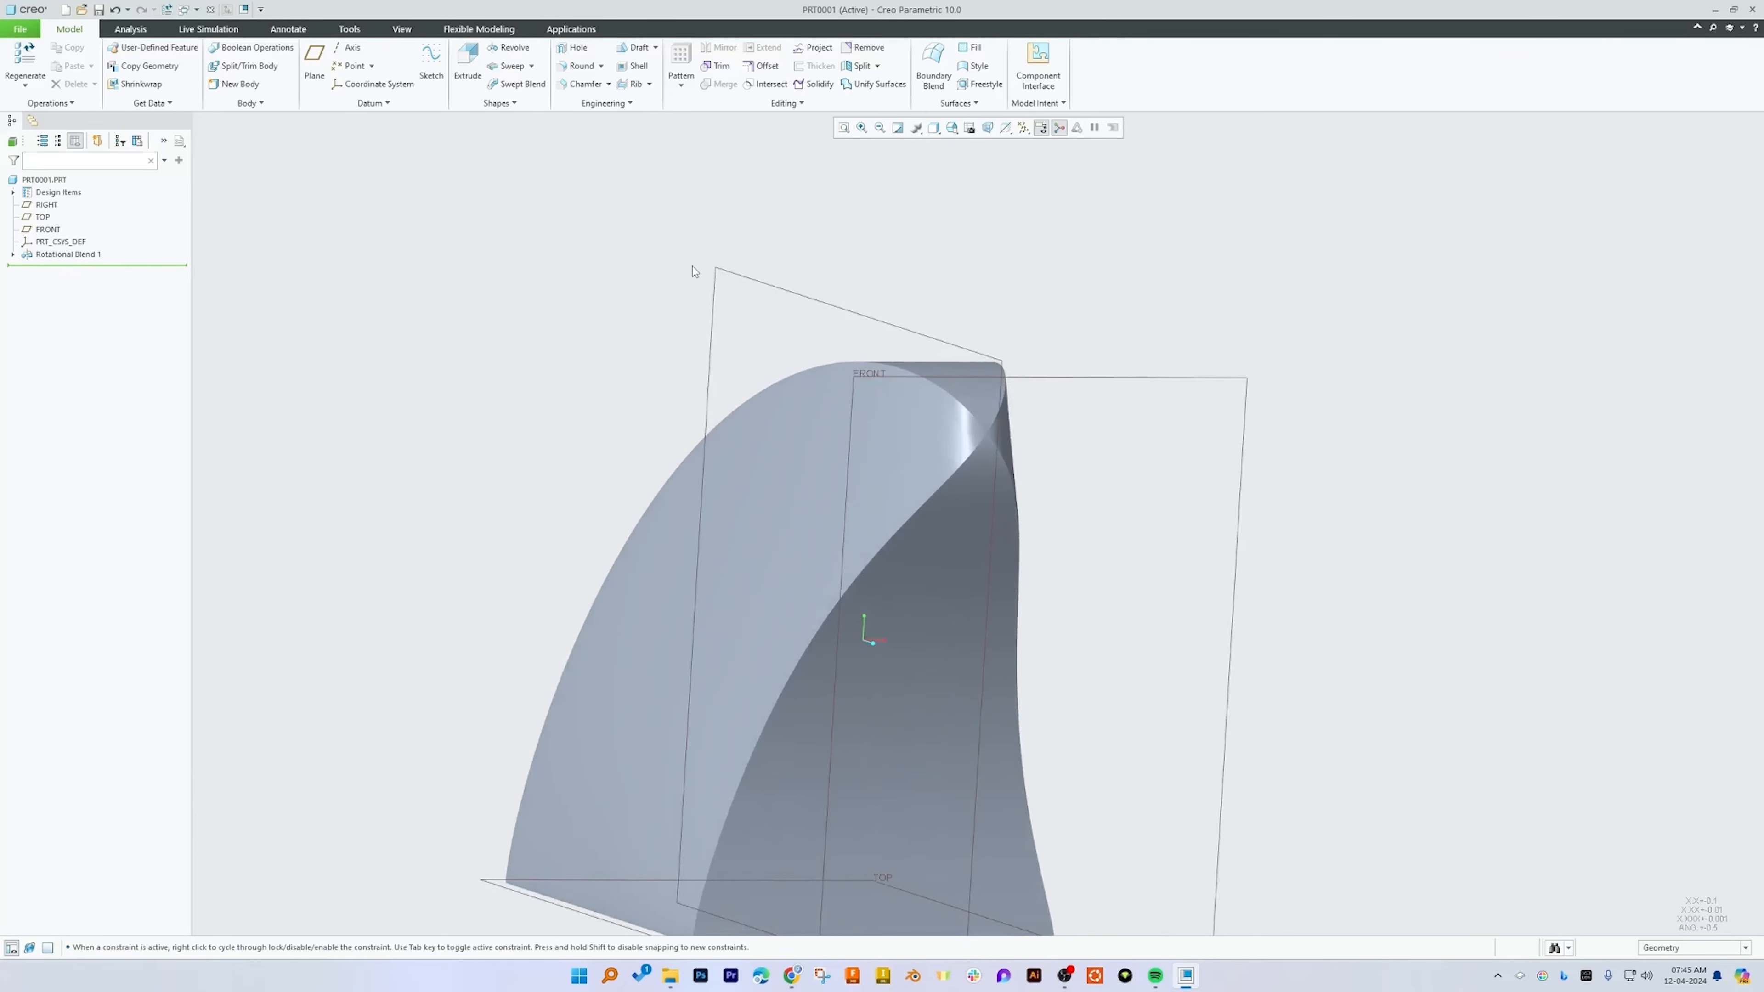